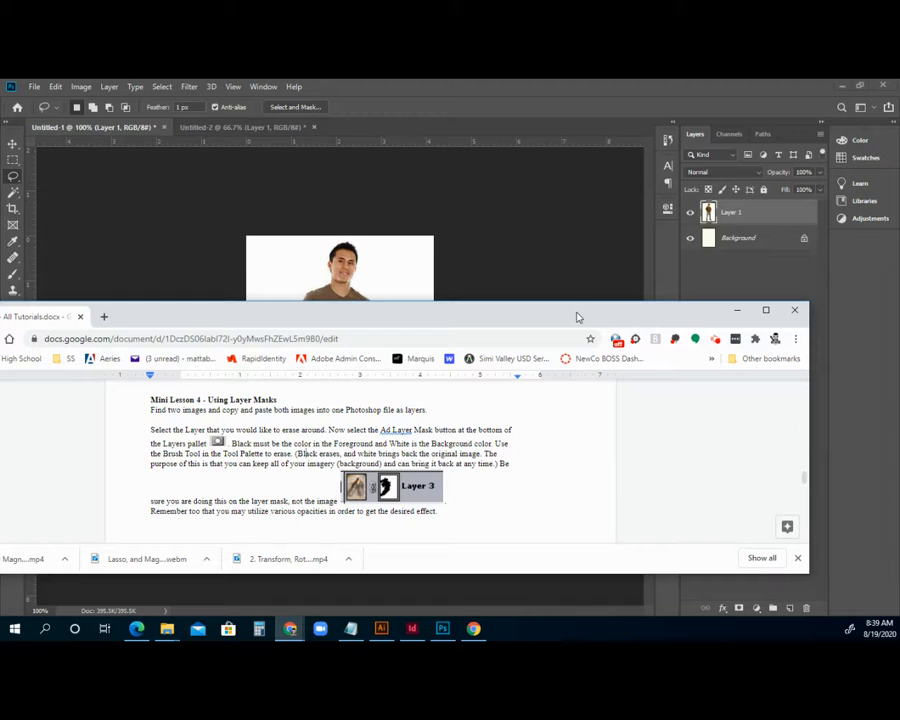
- Switch to Photoshop and copy the entire photo of the man on Layer 1 of Untitled-1
{"action": "left_click_drag", "start_coordinate": [694, 316], "coordinate": [0, 287]}
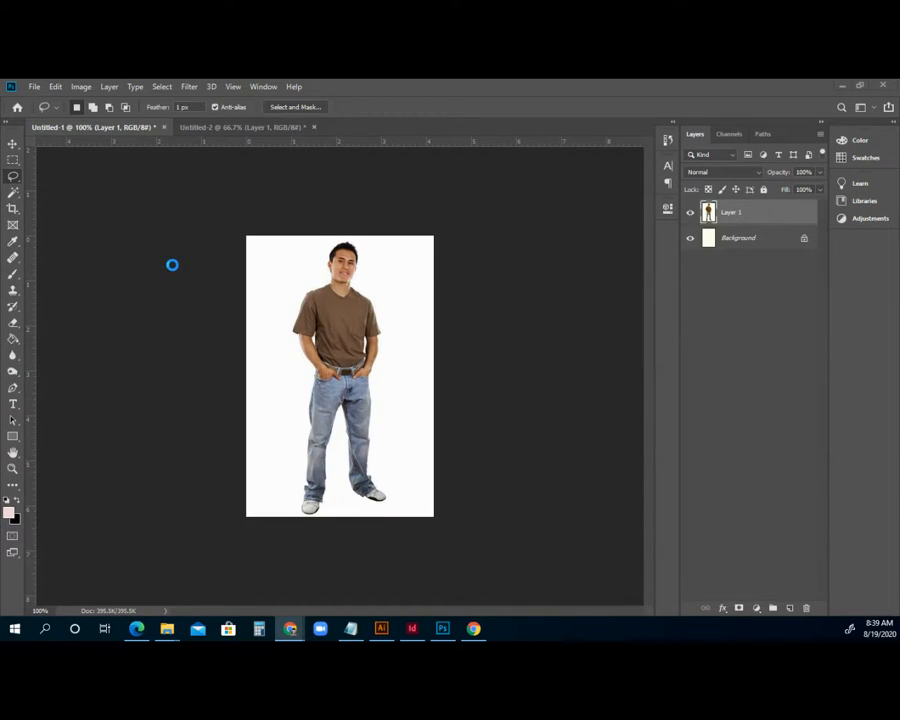
{"action": "left_click", "coordinate": [219, 131]}
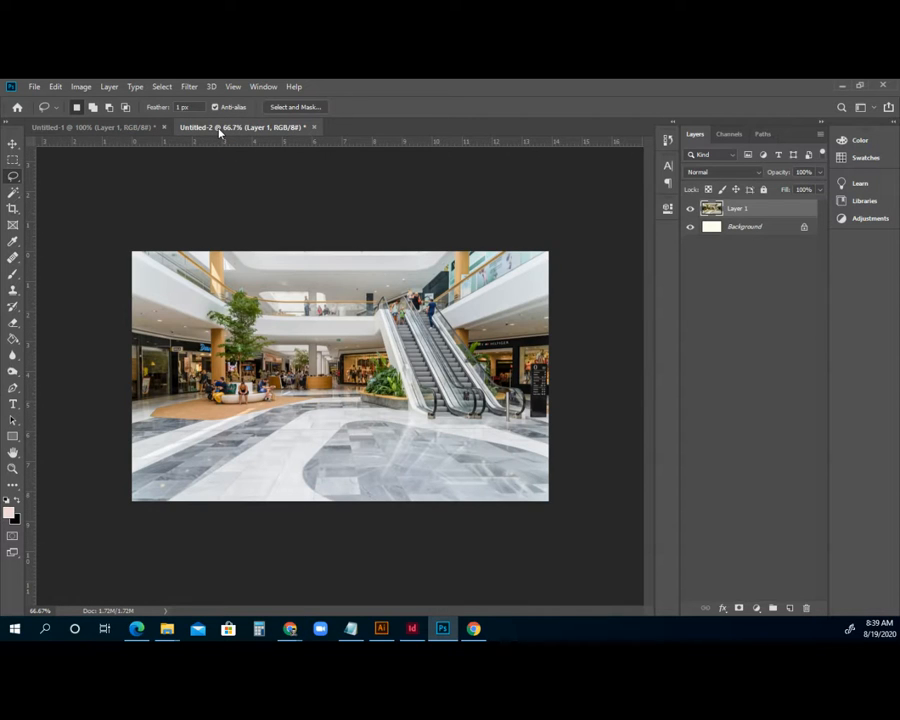
{"action": "left_click", "coordinate": [68, 128]}
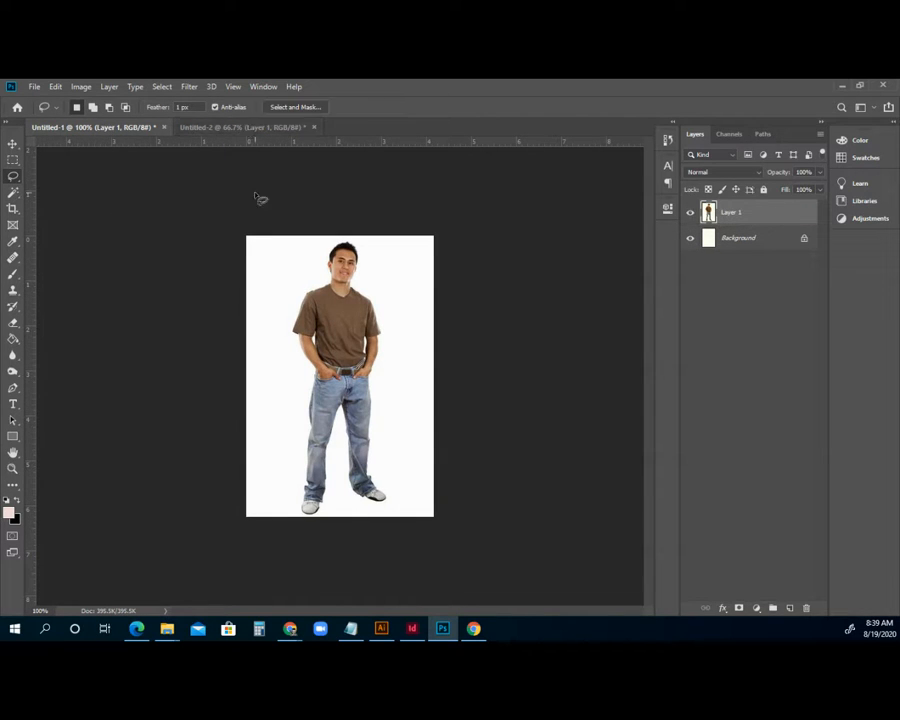
{"action": "left_click", "coordinate": [162, 87]}
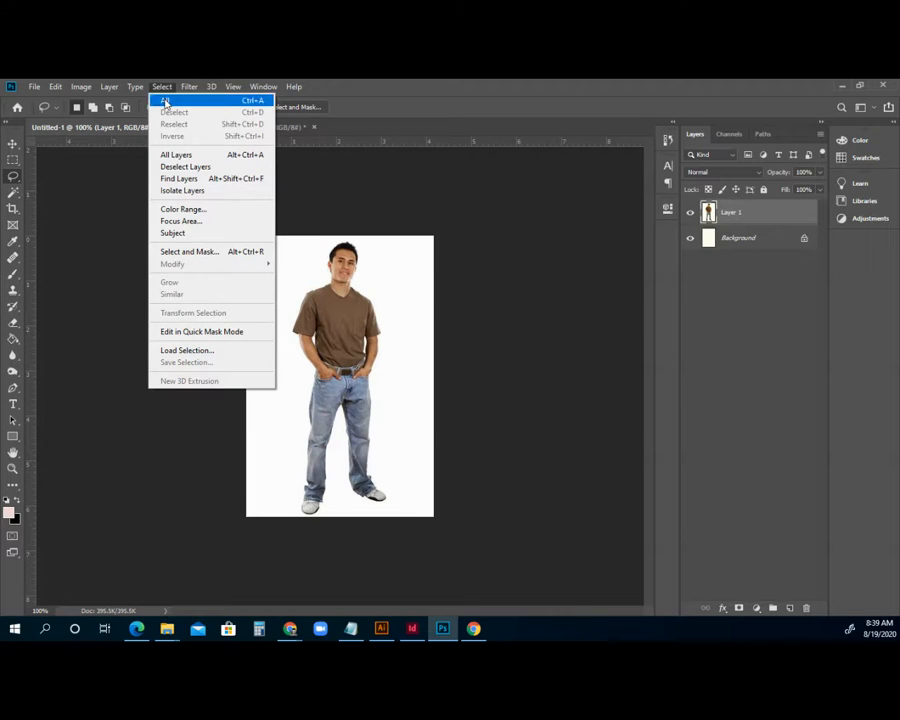
{"action": "left_click", "coordinate": [165, 100]}
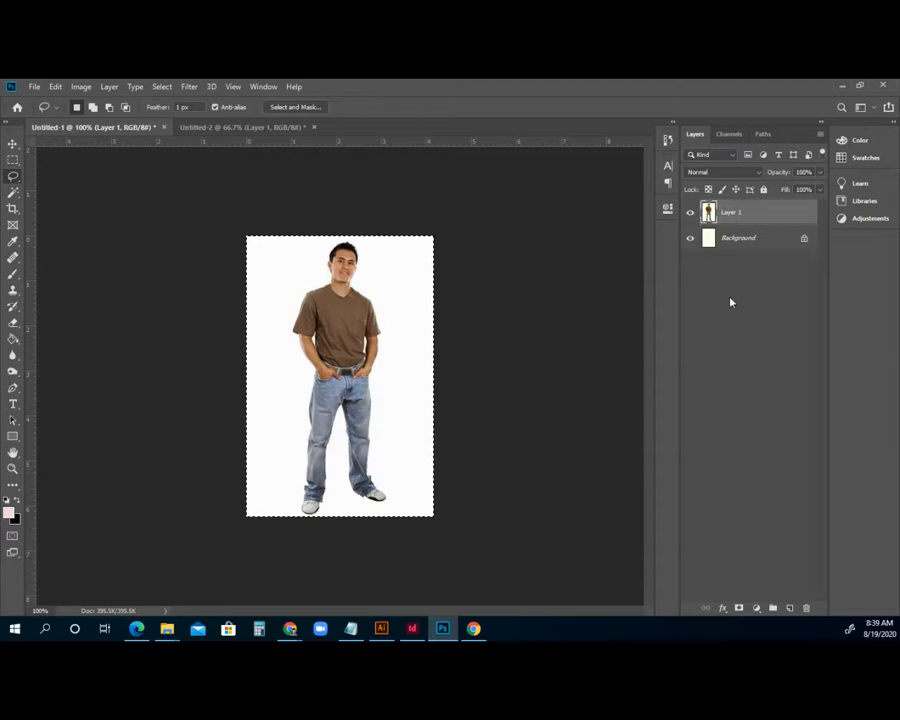
{"action": "left_click", "coordinate": [747, 240]}
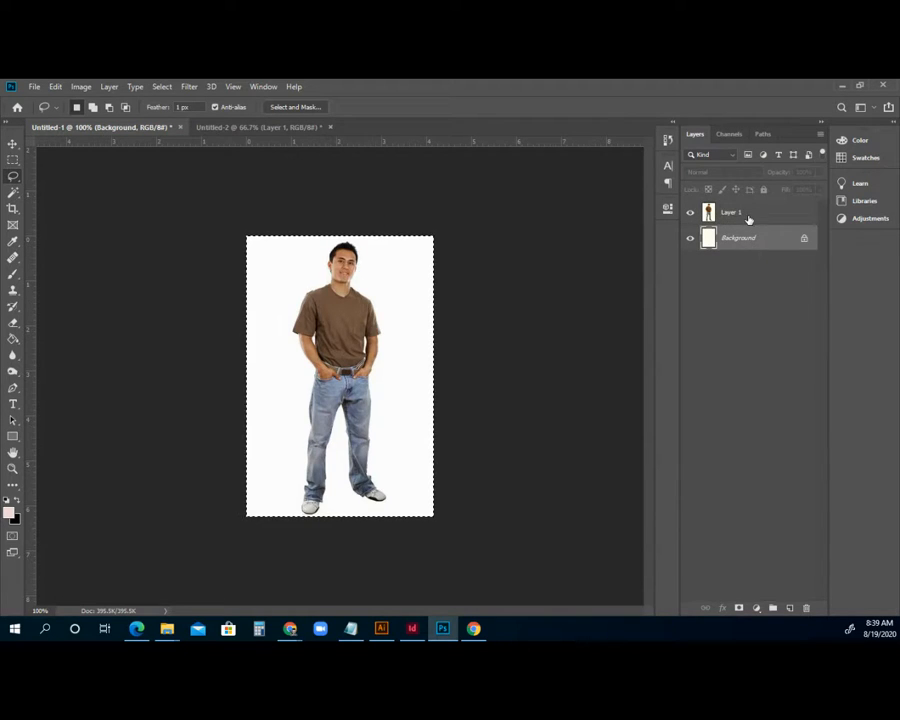
{"action": "left_click", "coordinate": [748, 217]}
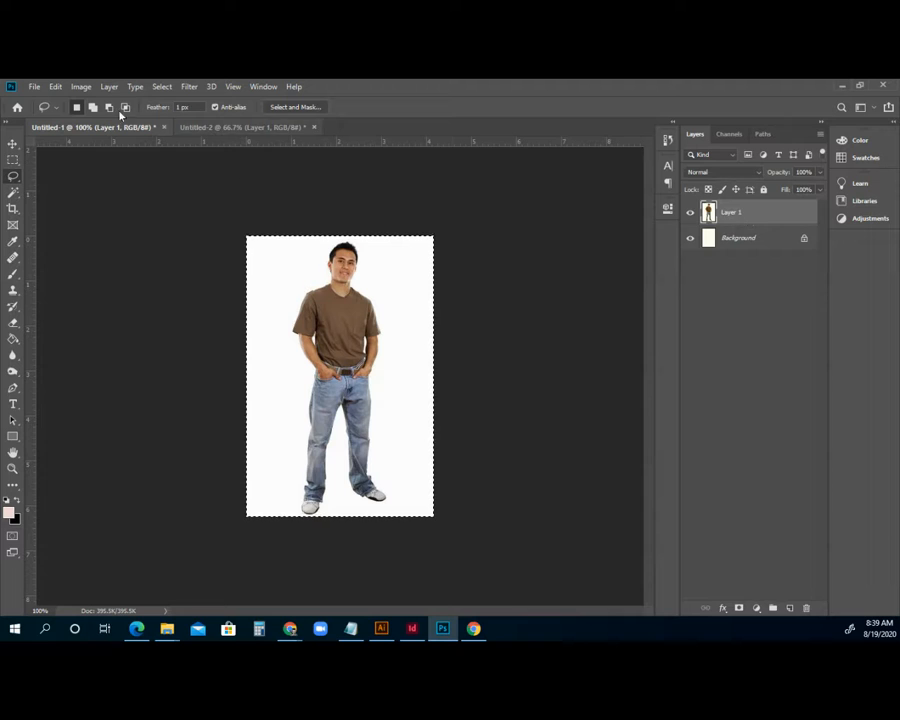
{"action": "left_click", "coordinate": [55, 86]}
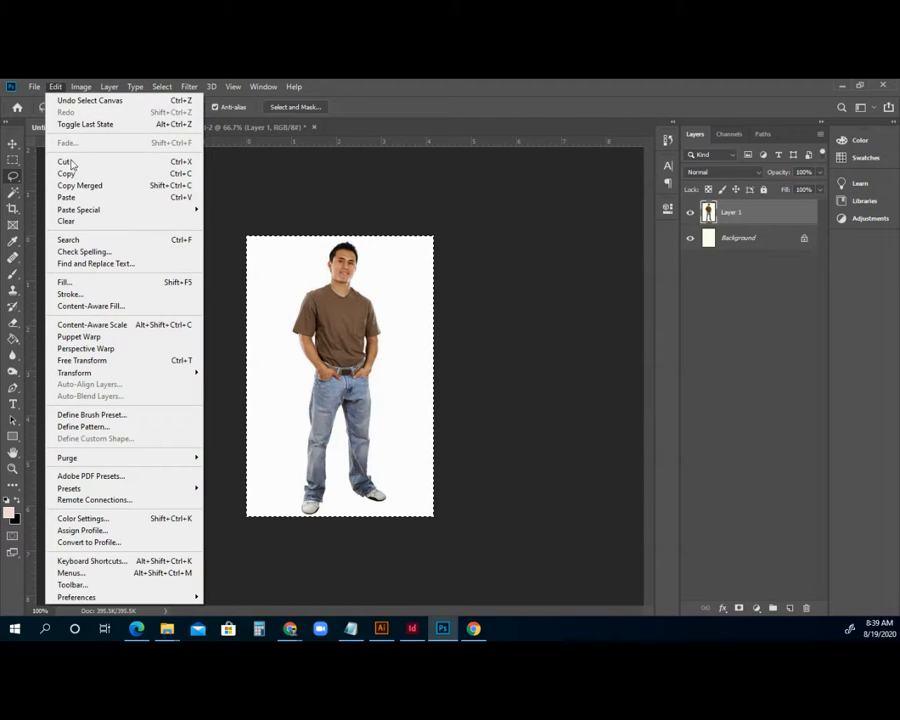
{"action": "left_click", "coordinate": [66, 172]}
- Paste the man's photo into Untitled-2 as a new layer above the mall image and move it slightly up and left
{"action": "left_click", "coordinate": [226, 128]}
{"action": "left_click", "coordinate": [55, 86]}
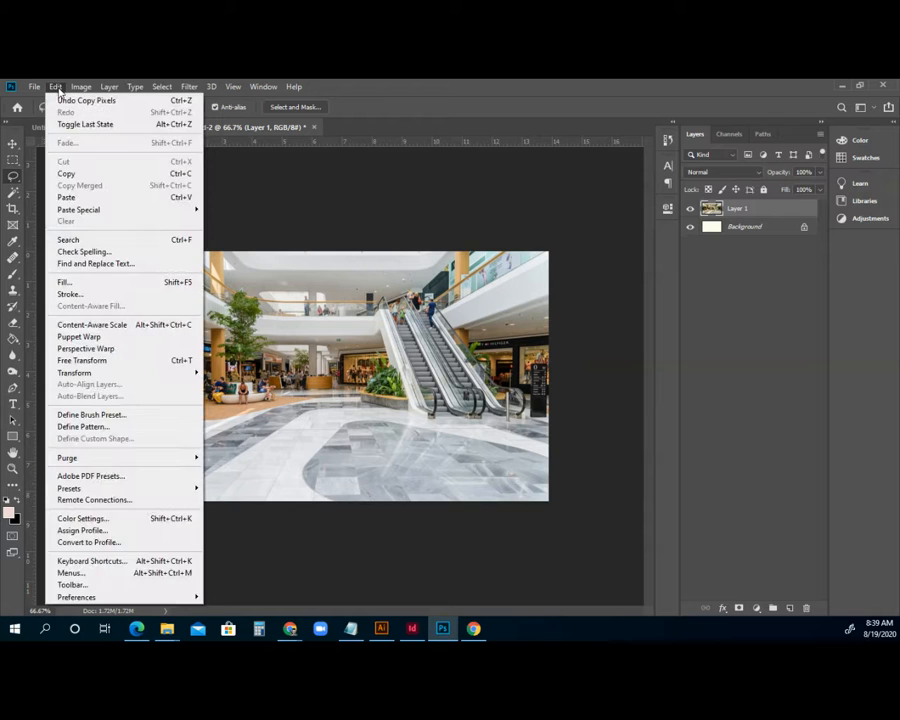
{"action": "left_click", "coordinate": [66, 197]}
{"action": "left_click", "coordinate": [13, 469]}
{"action": "left_click", "coordinate": [359, 408]}
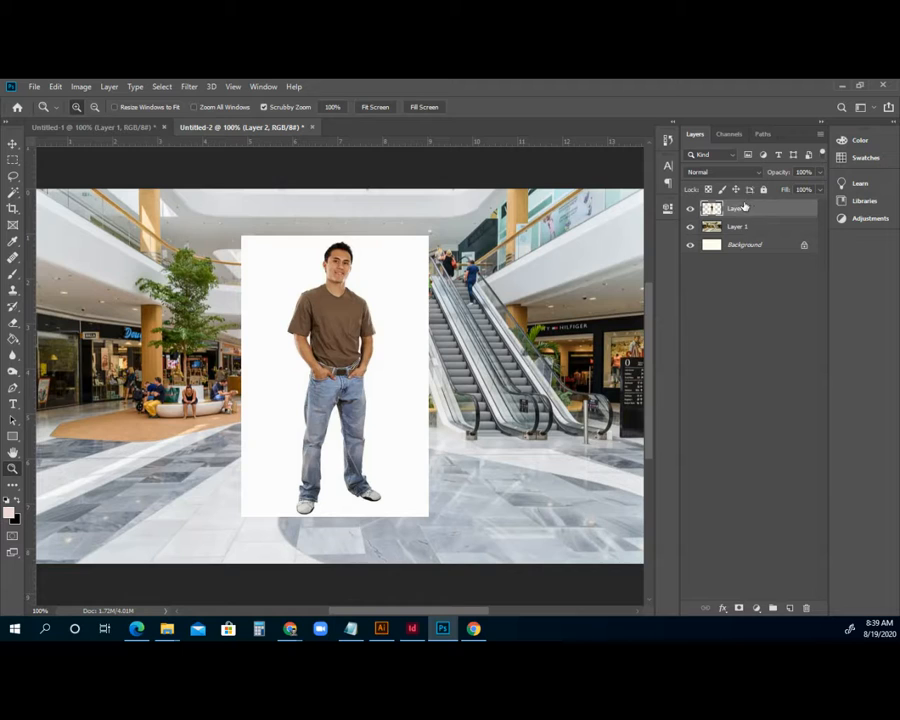
{"action": "left_click", "coordinate": [13, 143]}
{"action": "left_click_drag", "start_coordinate": [354, 345], "coordinate": [327, 341]}
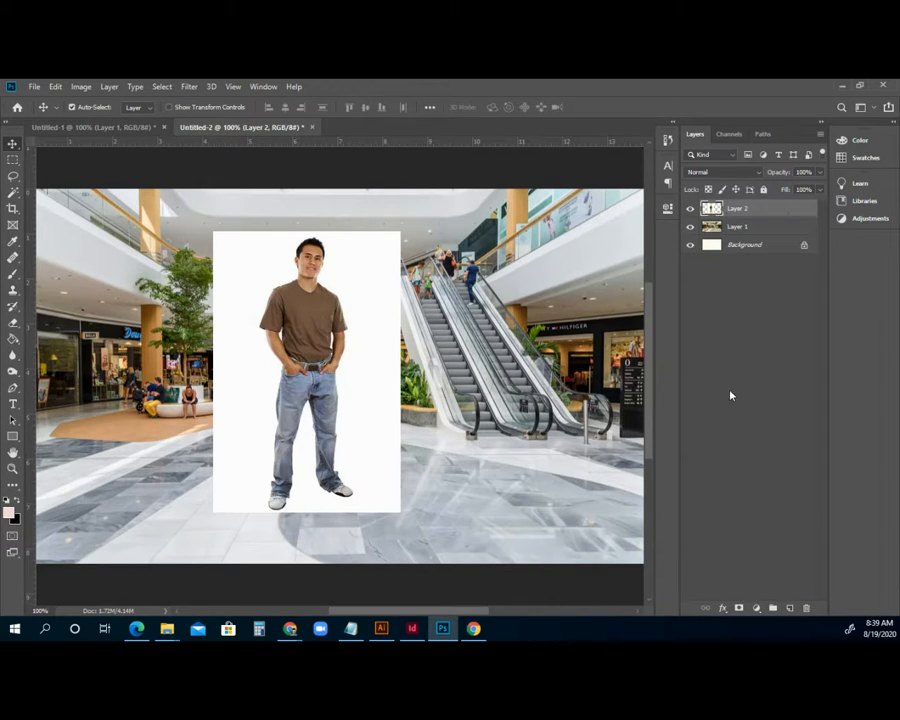
- Add a layer mask to Layer 2 and alternate between its mask and image thumbnails, ending with the image active
{"action": "left_click", "coordinate": [738, 609]}
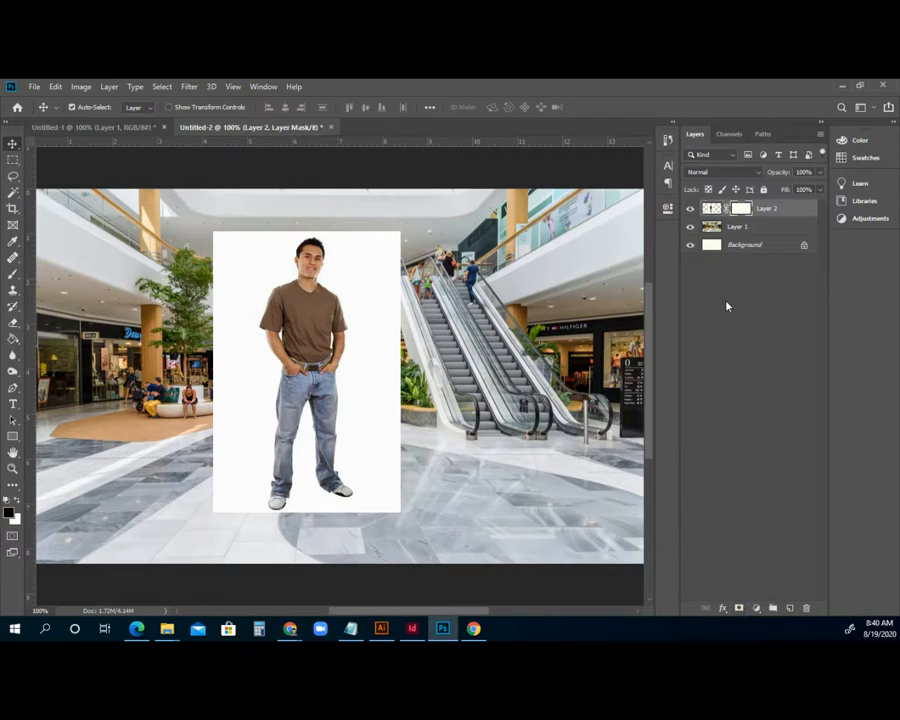
{"action": "left_click", "coordinate": [720, 209]}
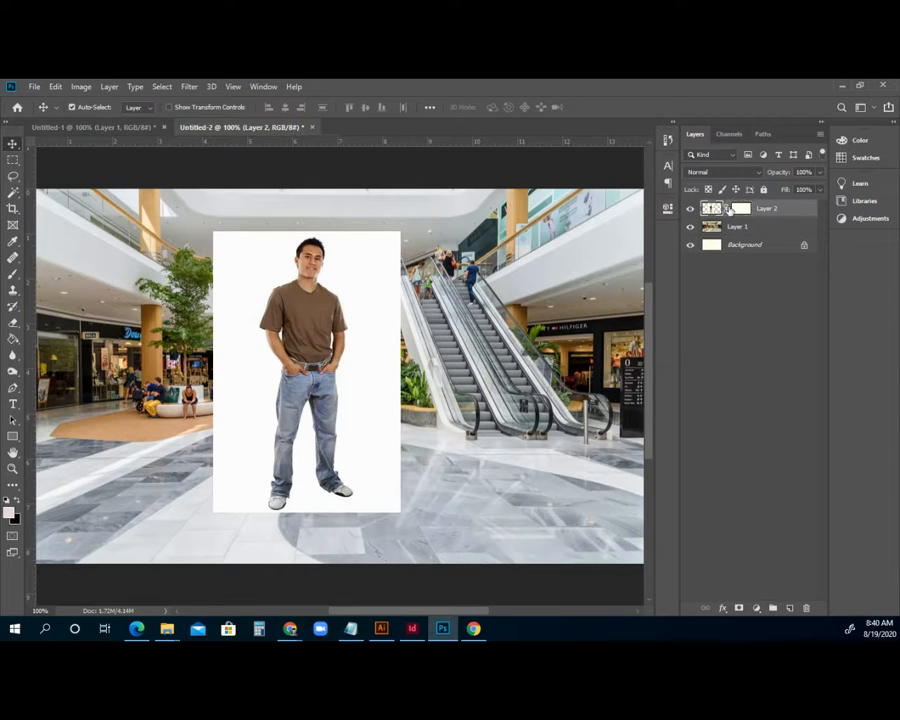
{"action": "left_click", "coordinate": [739, 208]}
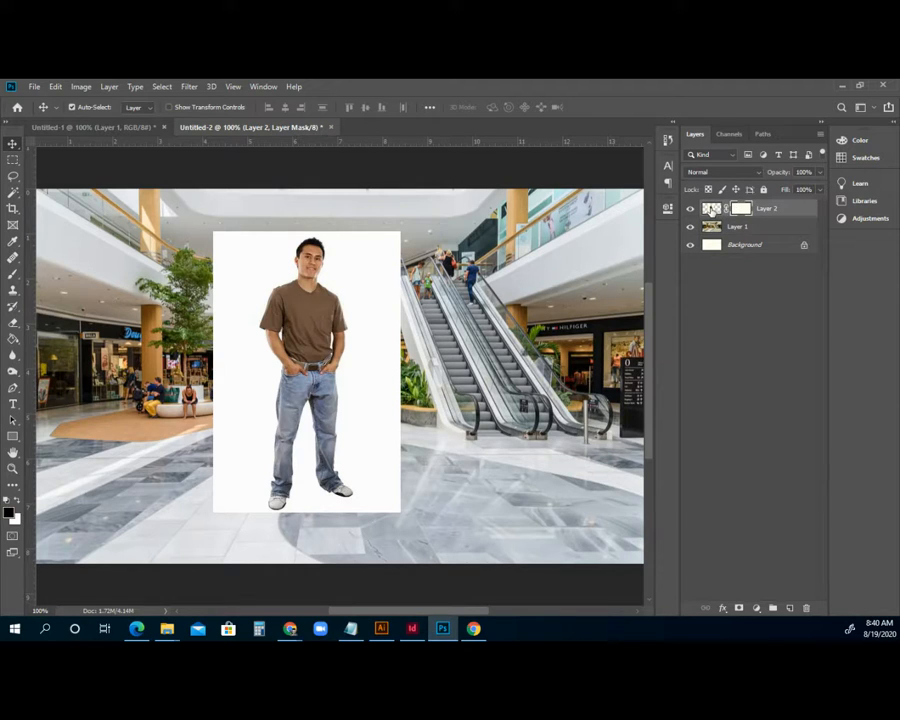
{"action": "left_click", "coordinate": [711, 208]}
{"action": "left_click", "coordinate": [740, 209]}
{"action": "left_click", "coordinate": [711, 208]}
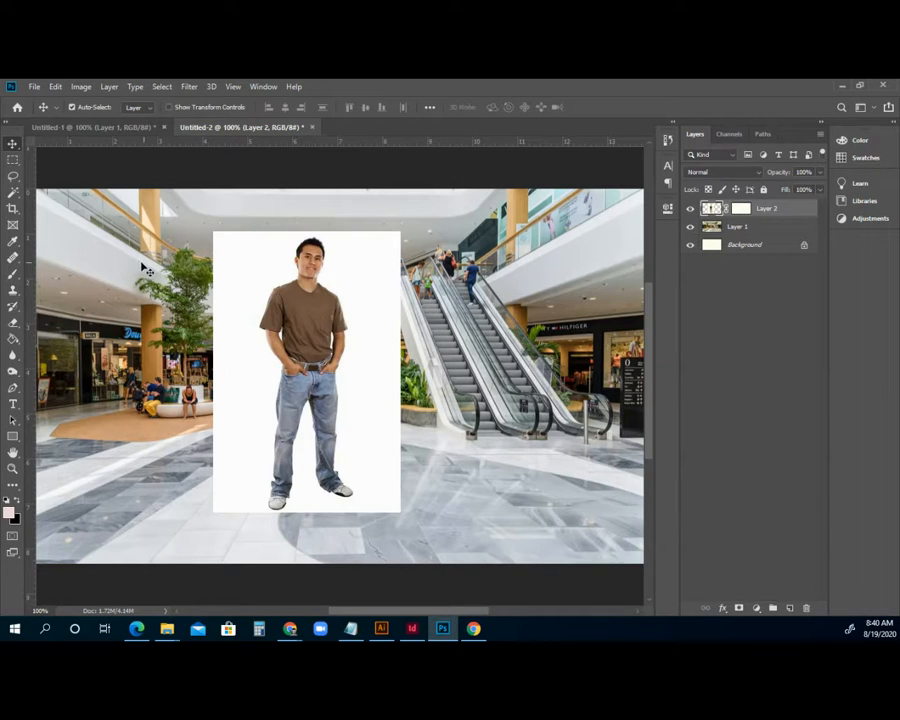
- Try Brush strokes over the man directly on Layer 2's image, first in white and then in black, undoing each stroke
{"action": "left_click", "coordinate": [13, 277]}
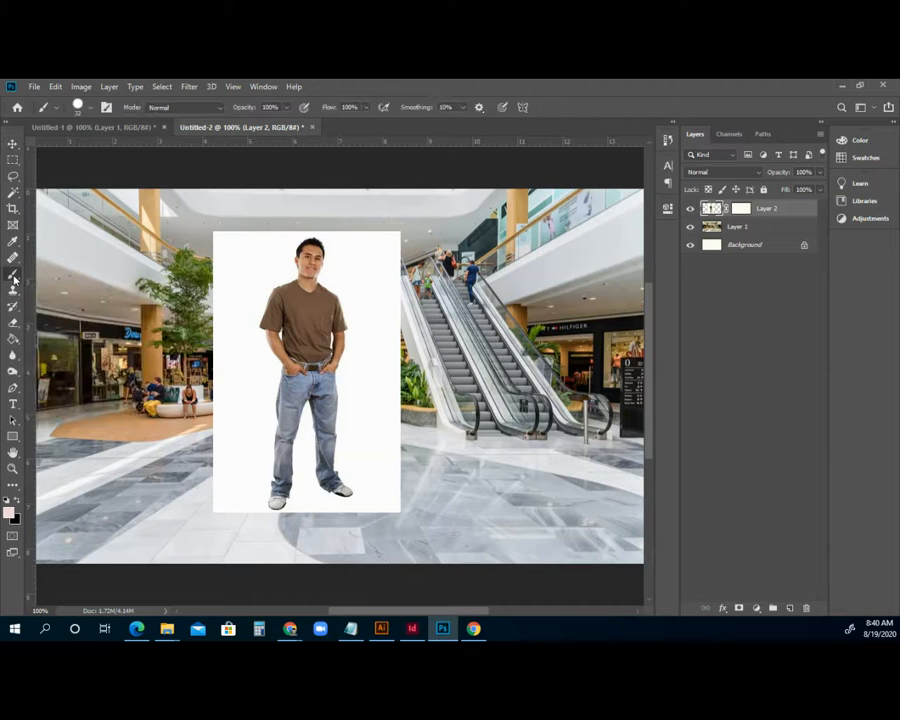
{"action": "left_click", "coordinate": [17, 501]}
{"action": "mouse_move", "coordinate": [296, 380]}
{"action": "left_mouse_down"}
{"action": "mouse_move", "coordinate": [326, 381]}
{"action": "mouse_move", "coordinate": [324, 320]}
{"action": "mouse_move", "coordinate": [289, 351]}
{"action": "mouse_move", "coordinate": [335, 398]}
{"action": "left_mouse_up"}
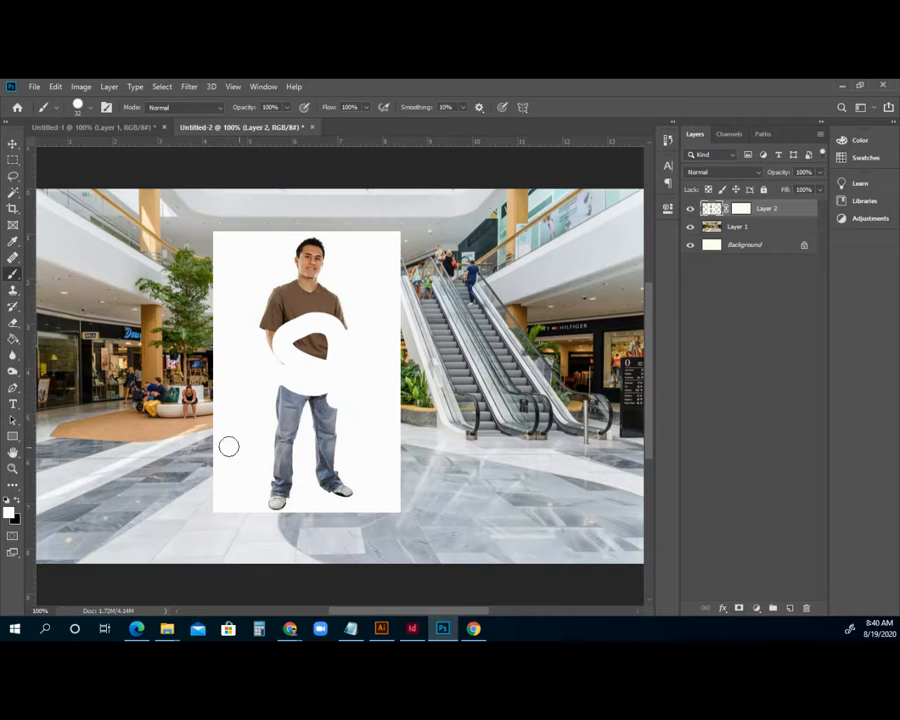
{"action": "key", "text": "ctrl+z"}
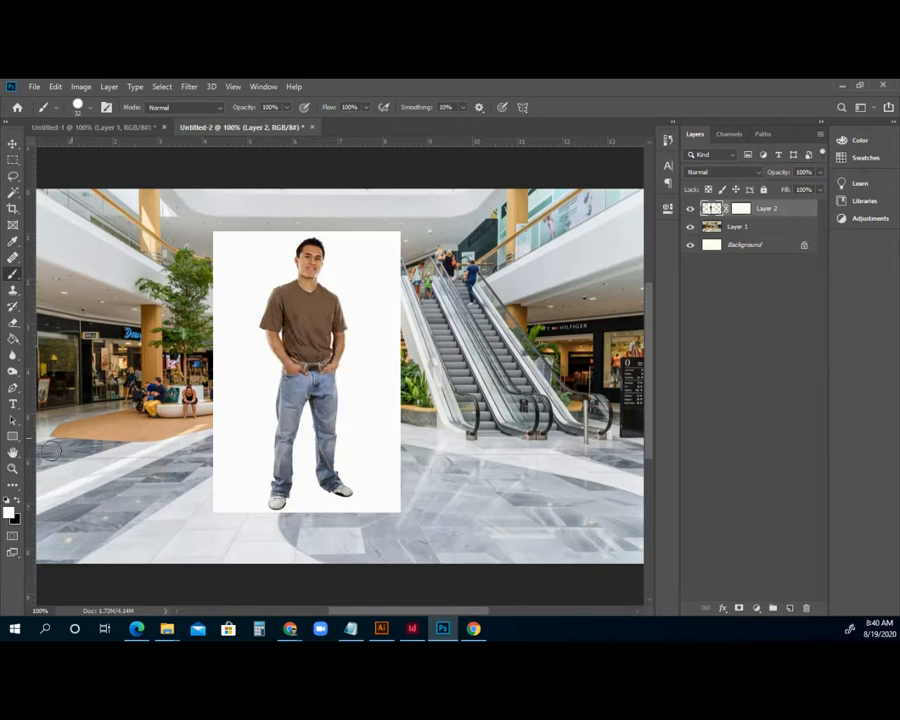
{"action": "left_click", "coordinate": [15, 505]}
{"action": "mouse_move", "coordinate": [320, 314]}
{"action": "left_mouse_down"}
{"action": "mouse_move", "coordinate": [289, 316]}
{"action": "mouse_move", "coordinate": [270, 342]}
{"action": "mouse_move", "coordinate": [369, 359]}
{"action": "mouse_move", "coordinate": [367, 397]}
{"action": "mouse_move", "coordinate": [265, 419]}
{"action": "mouse_move", "coordinate": [312, 462]}
{"action": "mouse_move", "coordinate": [357, 408]}
{"action": "mouse_move", "coordinate": [285, 412]}
{"action": "left_mouse_up"}
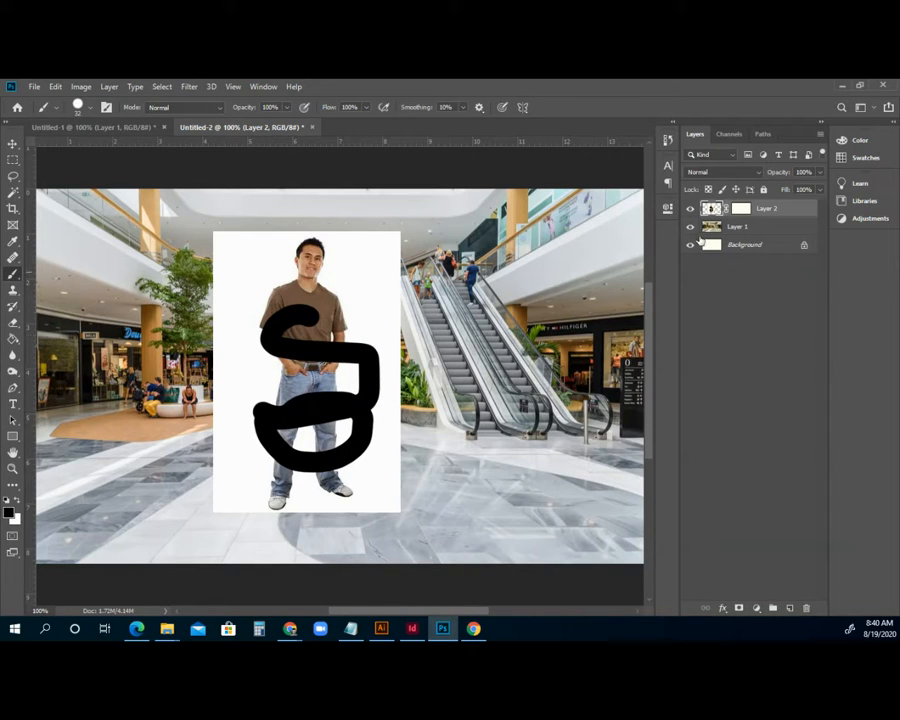
{"action": "key", "text": "ctrl+z"}
- Paint with black on Layer 2's mask across the man's shoulder and waist to hide those areas
{"action": "left_click", "coordinate": [740, 208]}
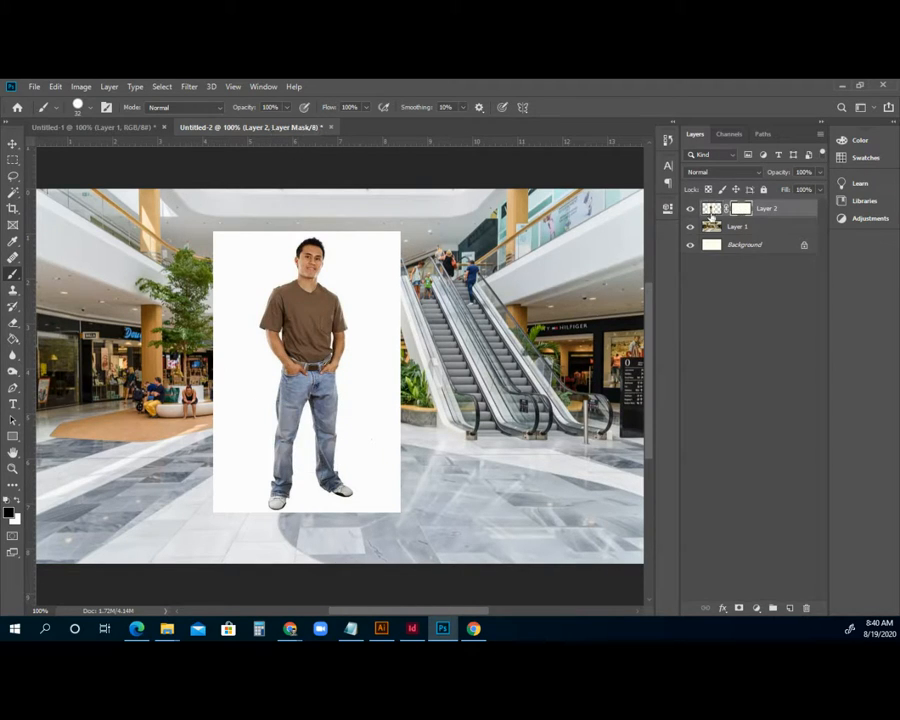
{"action": "mouse_move", "coordinate": [258, 286]}
{"action": "left_mouse_down"}
{"action": "mouse_move", "coordinate": [250, 288]}
{"action": "mouse_move", "coordinate": [262, 304]}
{"action": "mouse_move", "coordinate": [274, 376]}
{"action": "mouse_move", "coordinate": [300, 355]}
{"action": "left_mouse_up"}
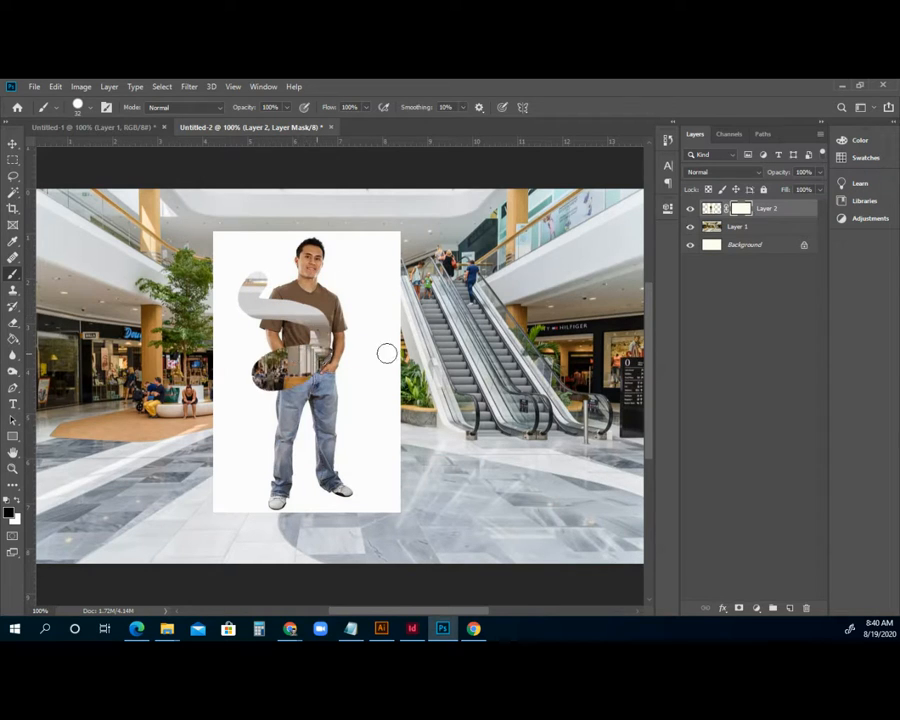
{"action": "left_click_drag", "start_coordinate": [386, 353], "coordinate": [248, 366]}
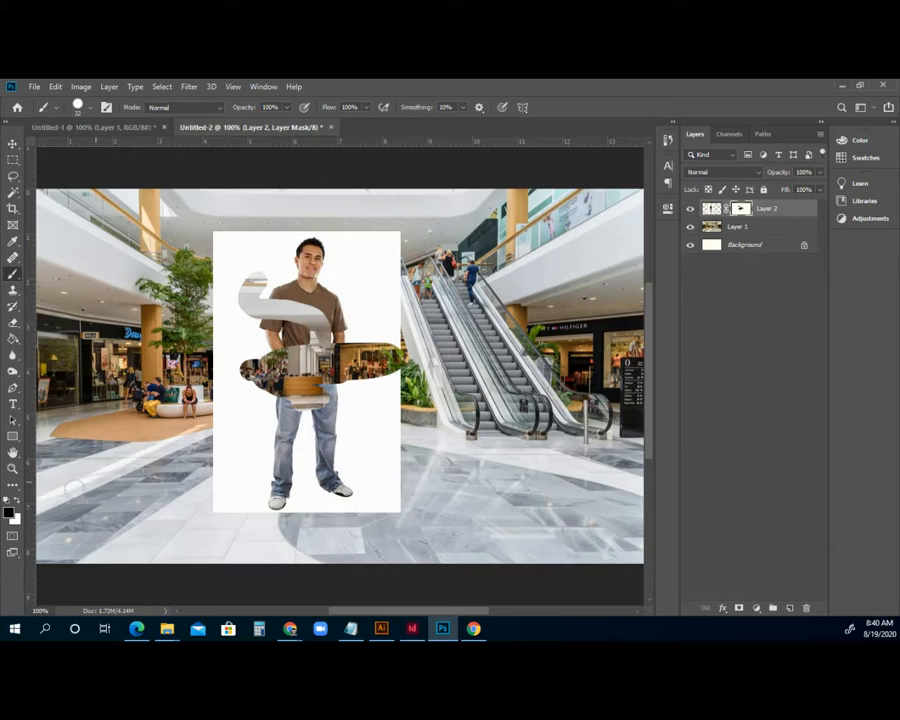
- Swap the foreground color to white and paint over the hidden areas on Layer 2's mask to restore the man
{"action": "left_click", "coordinate": [17, 501]}
{"action": "mouse_move", "coordinate": [268, 384]}
{"action": "left_mouse_down"}
{"action": "mouse_move", "coordinate": [286, 390]}
{"action": "mouse_move", "coordinate": [237, 386]}
{"action": "left_mouse_up"}
{"action": "mouse_move", "coordinate": [316, 379]}
{"action": "left_mouse_down"}
{"action": "mouse_move", "coordinate": [334, 352]}
{"action": "mouse_move", "coordinate": [382, 352]}
{"action": "mouse_move", "coordinate": [290, 334]}
{"action": "mouse_move", "coordinate": [262, 300]}
{"action": "mouse_move", "coordinate": [251, 305]}
{"action": "mouse_move", "coordinate": [250, 286]}
{"action": "left_mouse_up"}
{"action": "mouse_move", "coordinate": [255, 383]}
{"action": "left_mouse_down"}
{"action": "mouse_move", "coordinate": [352, 420]}
{"action": "mouse_move", "coordinate": [333, 404]}
{"action": "mouse_move", "coordinate": [362, 374]}
{"action": "left_mouse_up"}
{"action": "mouse_move", "coordinate": [281, 289]}
{"action": "left_mouse_down"}
{"action": "mouse_move", "coordinate": [221, 279]}
{"action": "mouse_move", "coordinate": [269, 275]}
{"action": "left_mouse_up"}
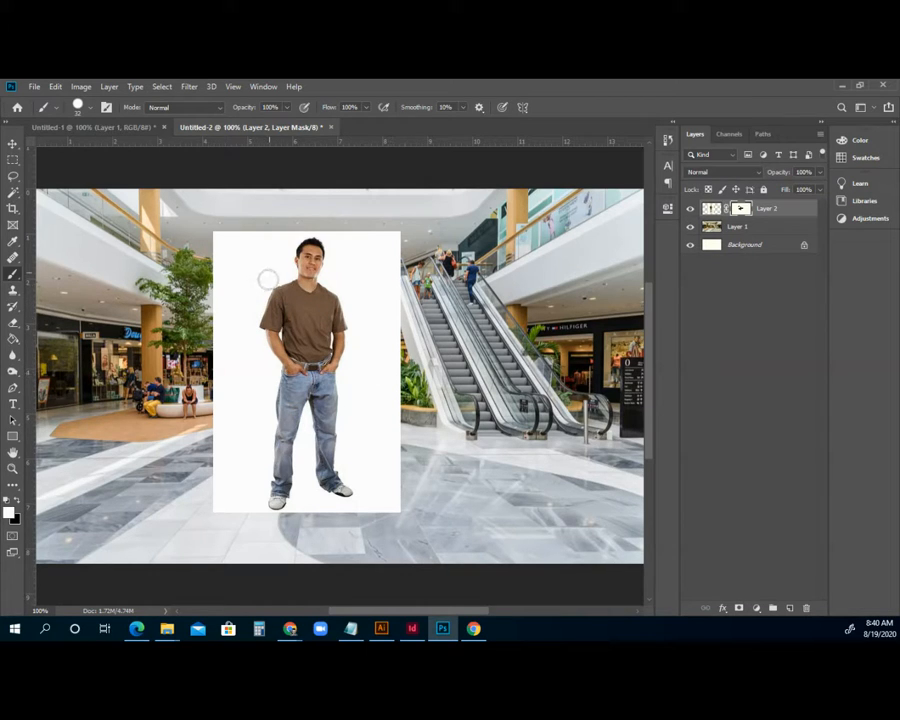
- Delete Layer 2's mask without applying it and add a fresh layer mask to the layer
{"action": "left_click", "coordinate": [805, 608]}
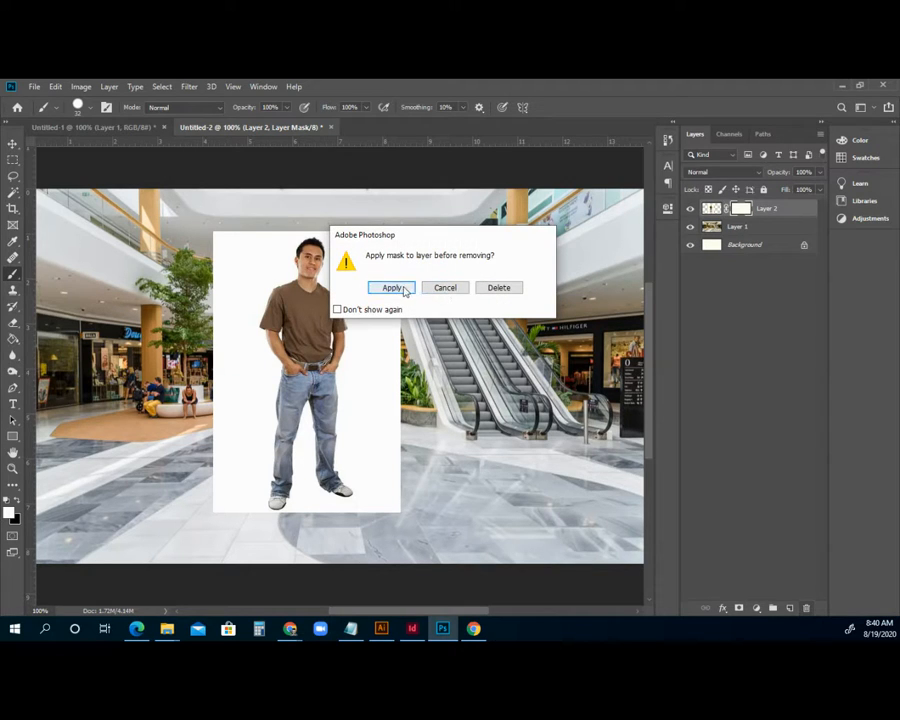
{"action": "left_click", "coordinate": [494, 288]}
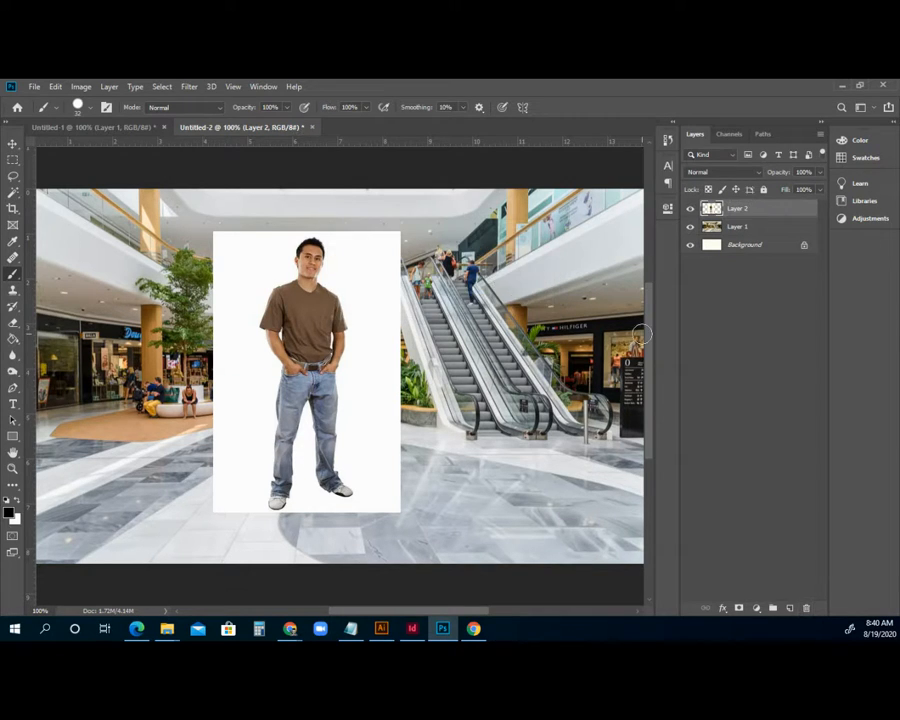
{"action": "left_click", "coordinate": [738, 608]}
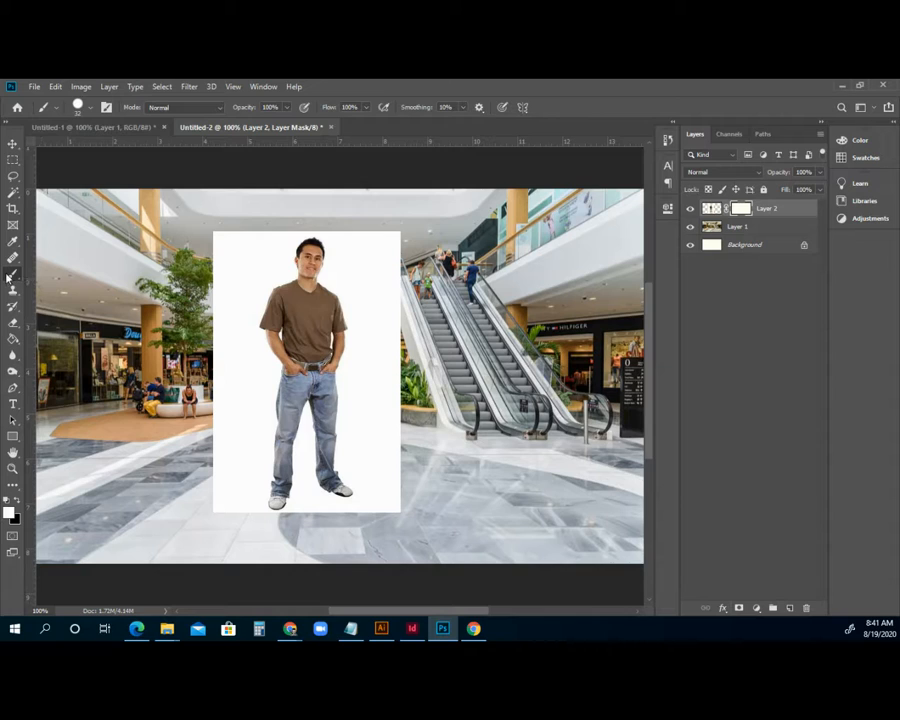
- Paint a black stroke across the man on the new mask, and paint over it with white to restore him
{"action": "left_click", "coordinate": [16, 501]}
{"action": "mouse_move", "coordinate": [233, 295]}
{"action": "left_mouse_down"}
{"action": "mouse_move", "coordinate": [285, 315]}
{"action": "mouse_move", "coordinate": [362, 366]}
{"action": "left_mouse_up"}
{"action": "left_click", "coordinate": [14, 493]}
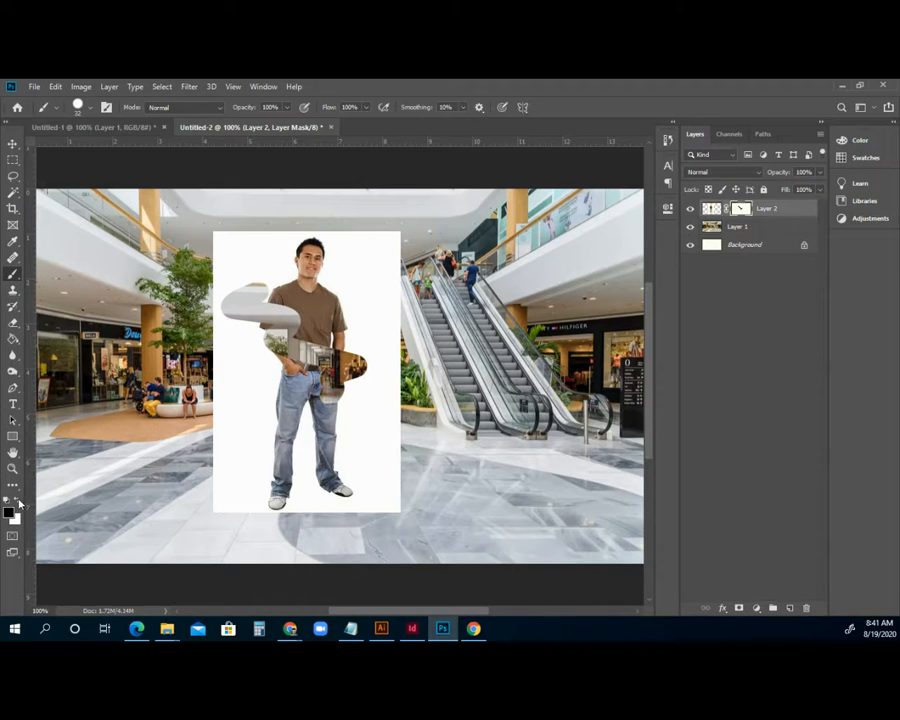
{"action": "mouse_move", "coordinate": [268, 362]}
{"action": "left_mouse_down"}
{"action": "mouse_move", "coordinate": [305, 372]}
{"action": "mouse_move", "coordinate": [237, 359]}
{"action": "mouse_move", "coordinate": [340, 362]}
{"action": "mouse_move", "coordinate": [240, 329]}
{"action": "mouse_move", "coordinate": [237, 301]}
{"action": "mouse_move", "coordinate": [249, 295]}
{"action": "mouse_move", "coordinate": [229, 303]}
{"action": "left_mouse_up"}
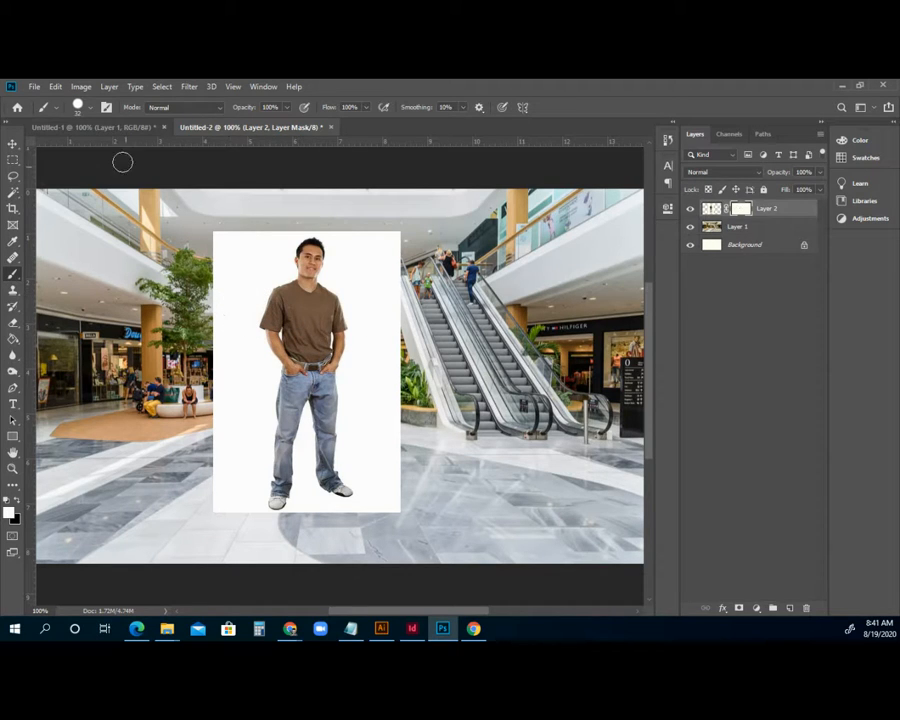
- Set the Hard Round brush size to 37 px
{"action": "left_click", "coordinate": [91, 110]}
{"action": "mouse_move", "coordinate": [86, 148]}
{"action": "left_mouse_down"}
{"action": "mouse_move", "coordinate": [79, 150]}
{"action": "mouse_move", "coordinate": [118, 152]}
{"action": "mouse_move", "coordinate": [79, 149]}
{"action": "left_mouse_up"}
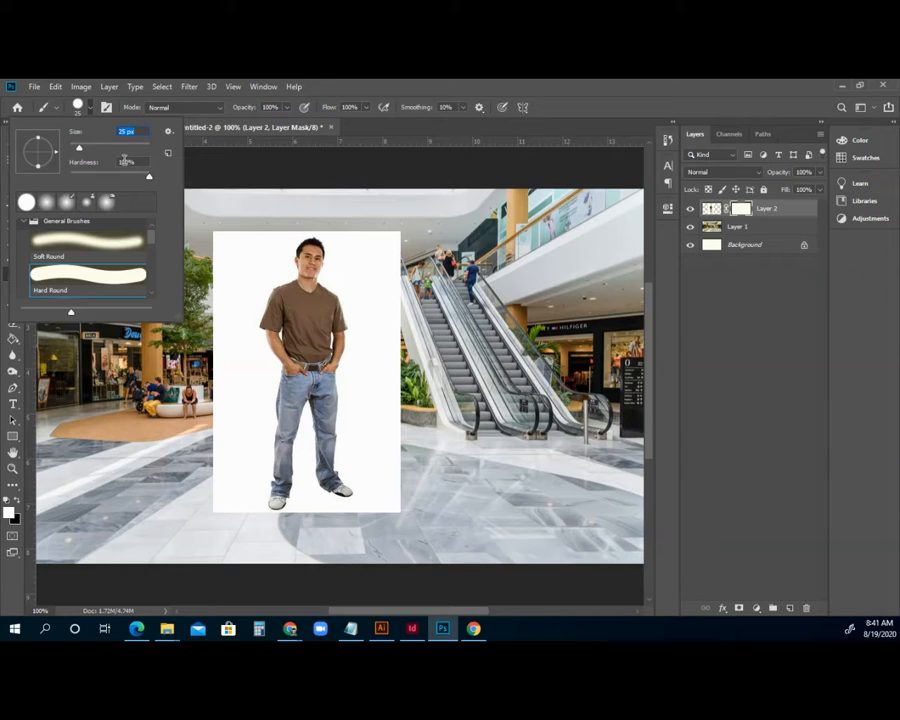
{"action": "left_click", "coordinate": [353, 90]}
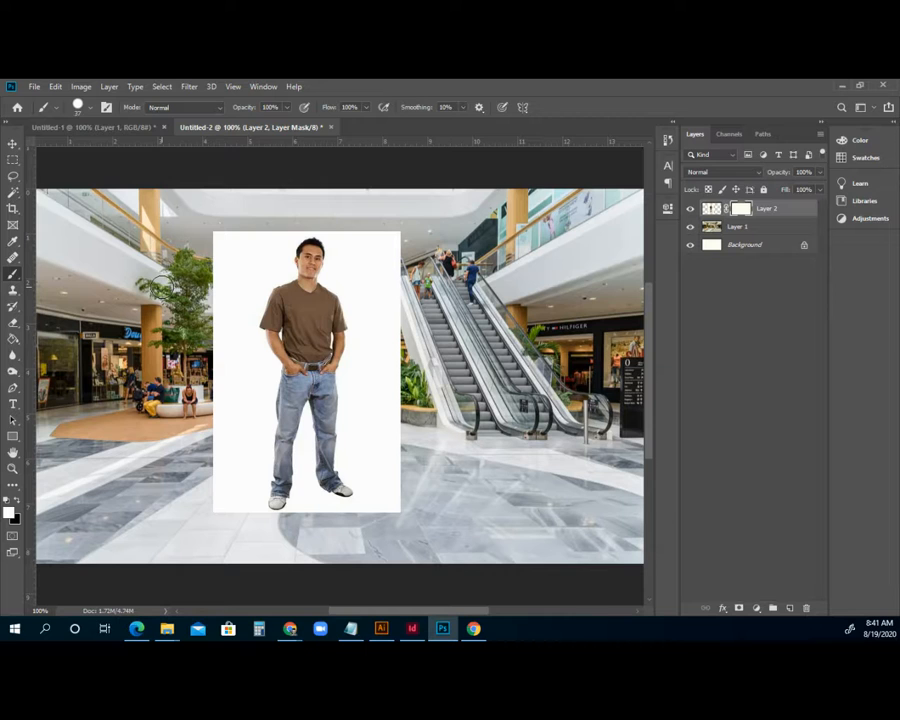
- Hide Layer 1 and the Background, and select the white area around the man using the Magic Wand with a tolerance of 20
{"action": "left_click", "coordinate": [690, 227]}
{"action": "left_click", "coordinate": [690, 245]}
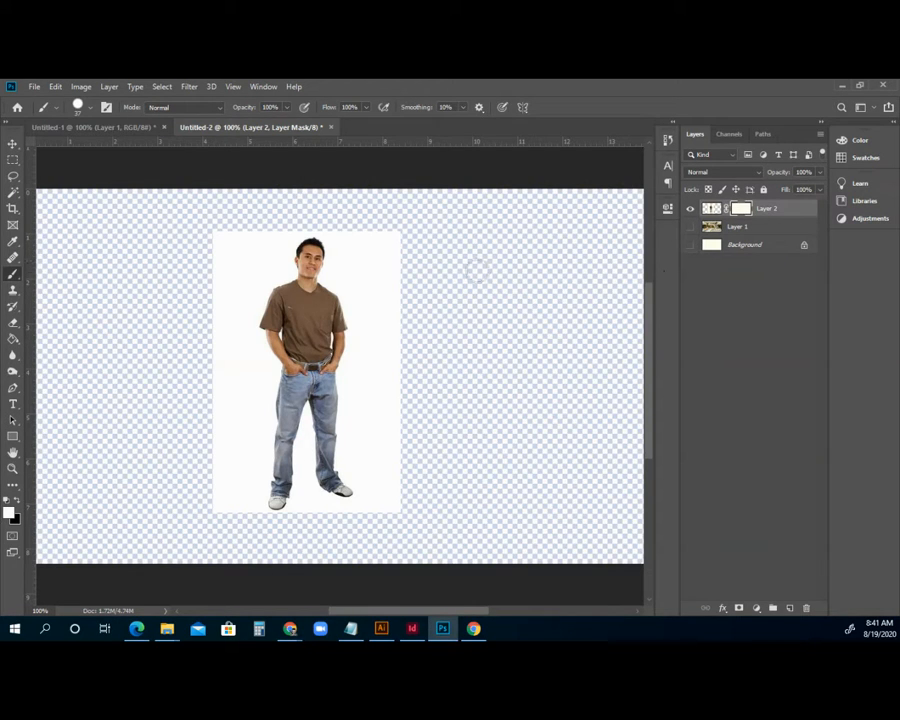
{"action": "left_click", "coordinate": [12, 196]}
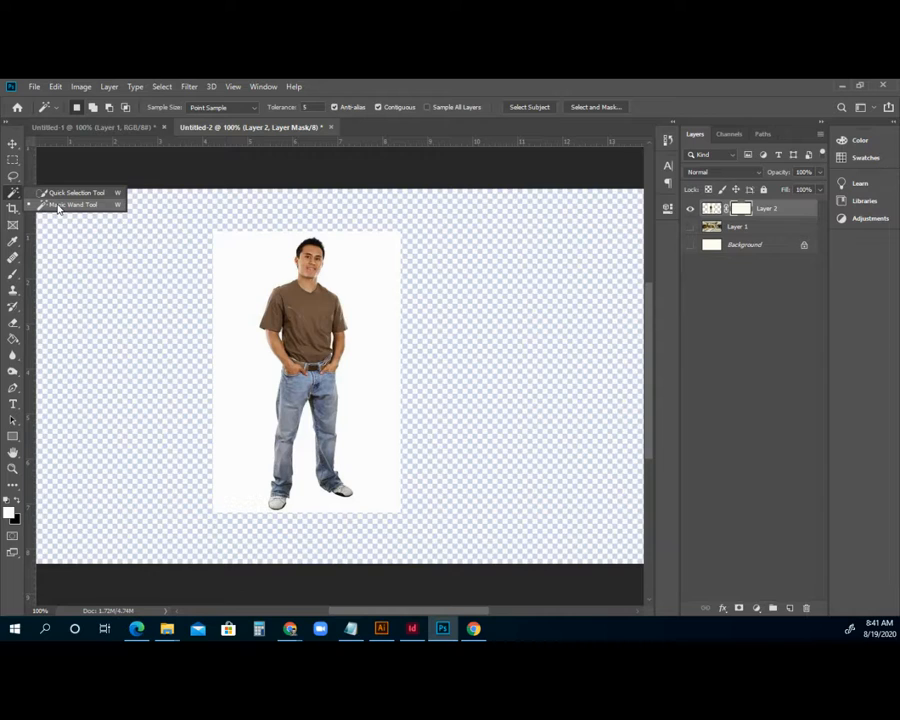
{"action": "left_click", "coordinate": [58, 206]}
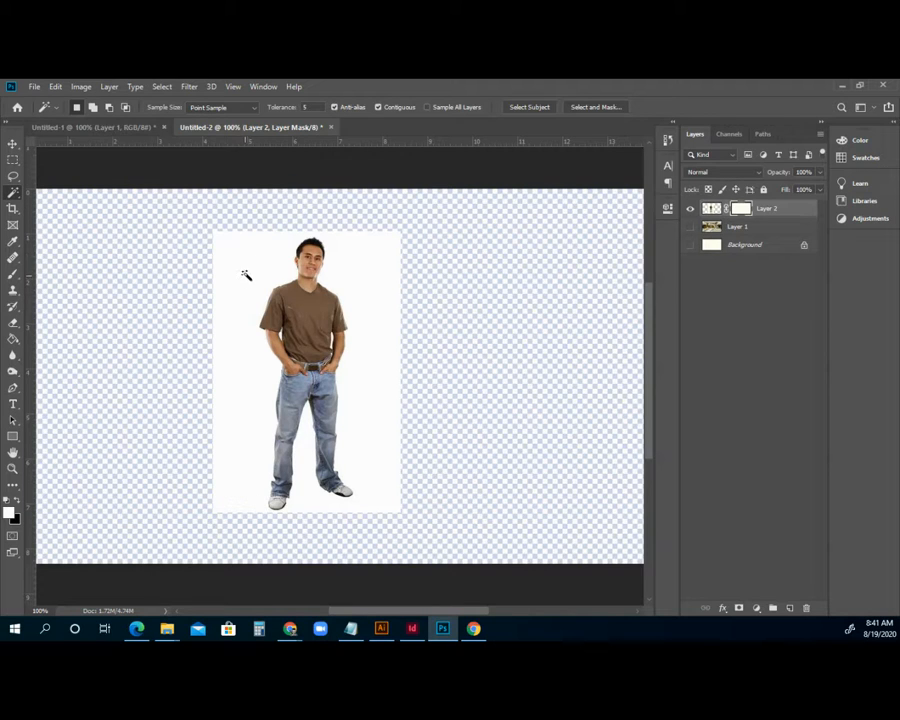
{"action": "left_click", "coordinate": [252, 266]}
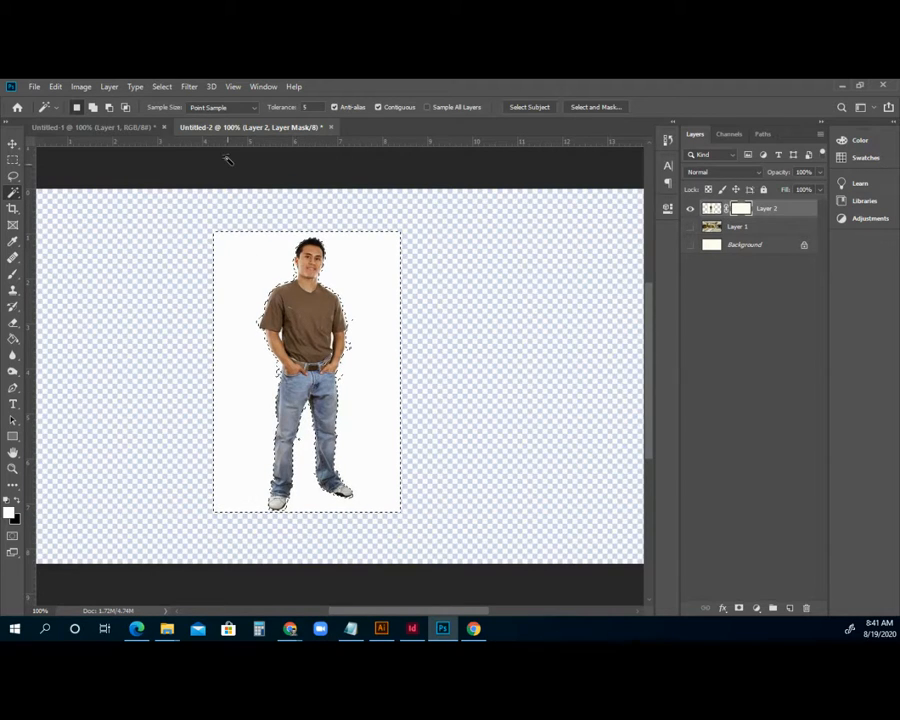
{"action": "left_click", "coordinate": [315, 107]}
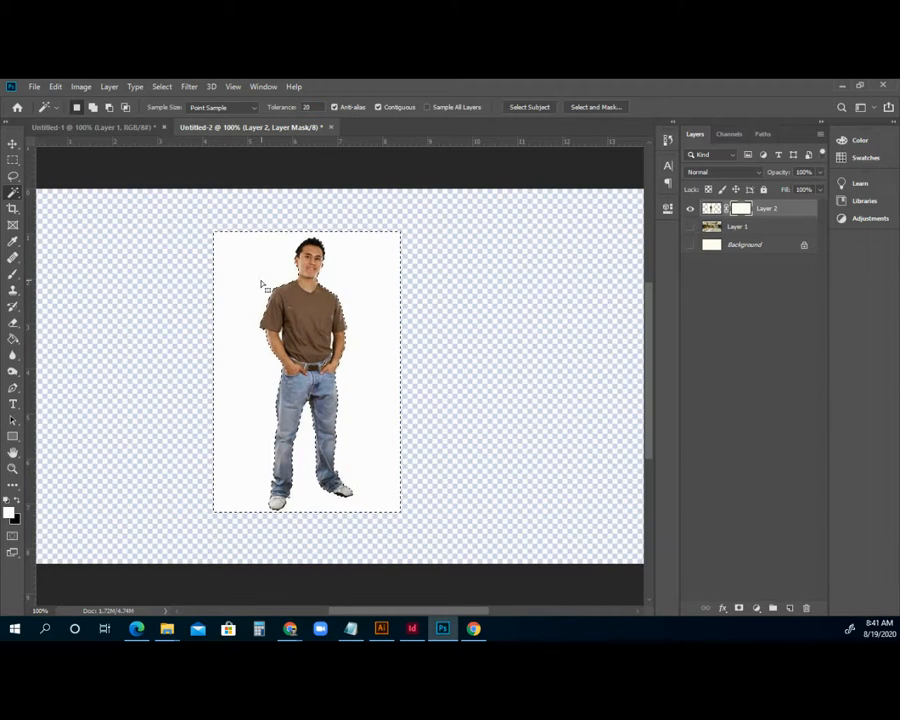
- Add the white gaps between the man's arms and torso to the selection using the Lasso tool with a 1 px feather
{"action": "left_click", "coordinate": [12, 179]}
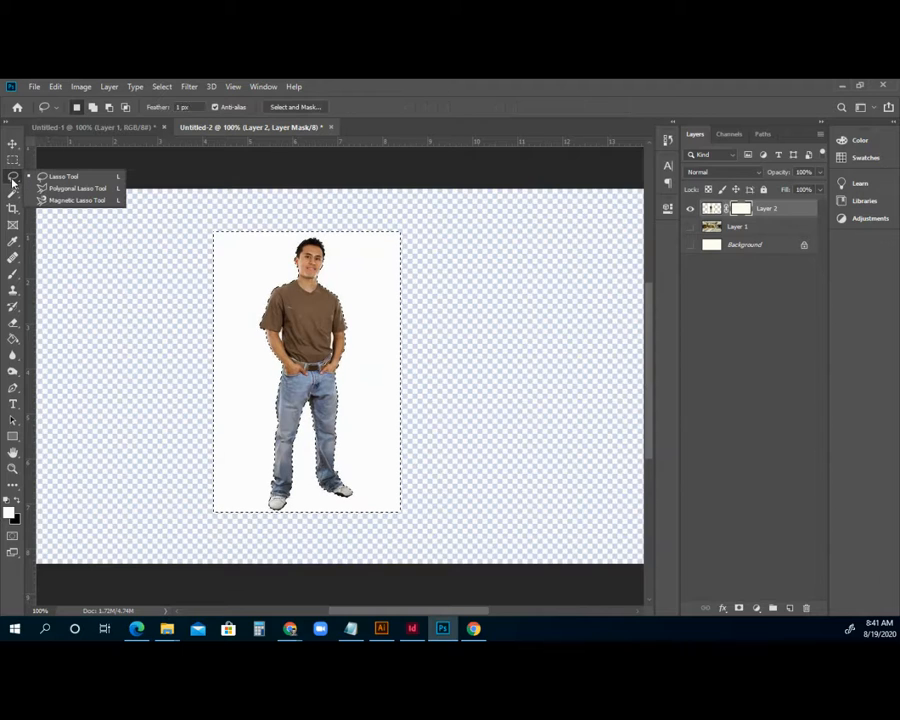
{"action": "left_click", "coordinate": [15, 178]}
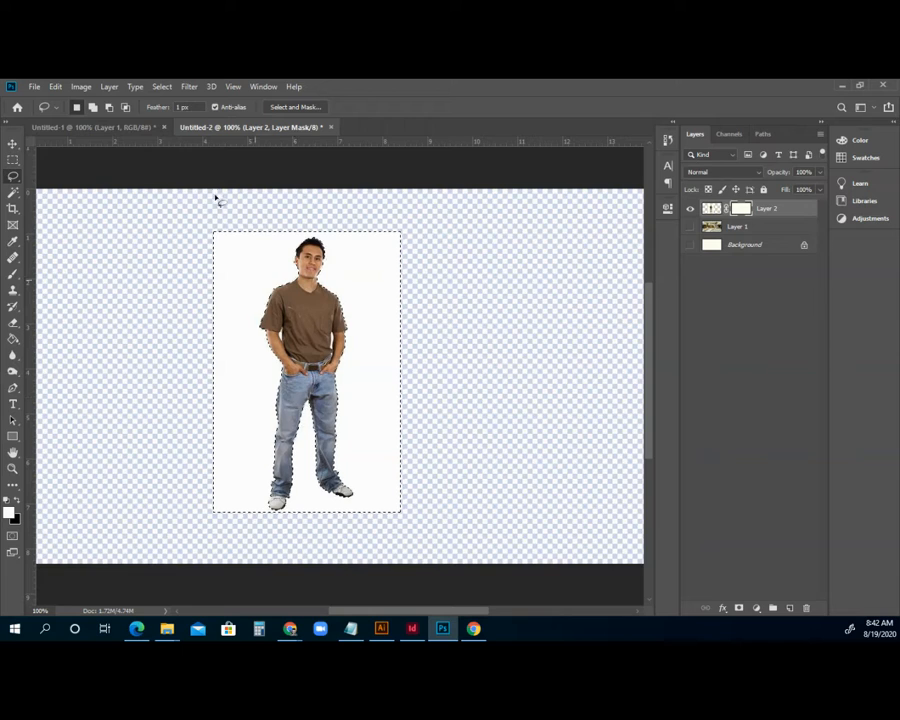
{"action": "left_click", "coordinate": [161, 86]}
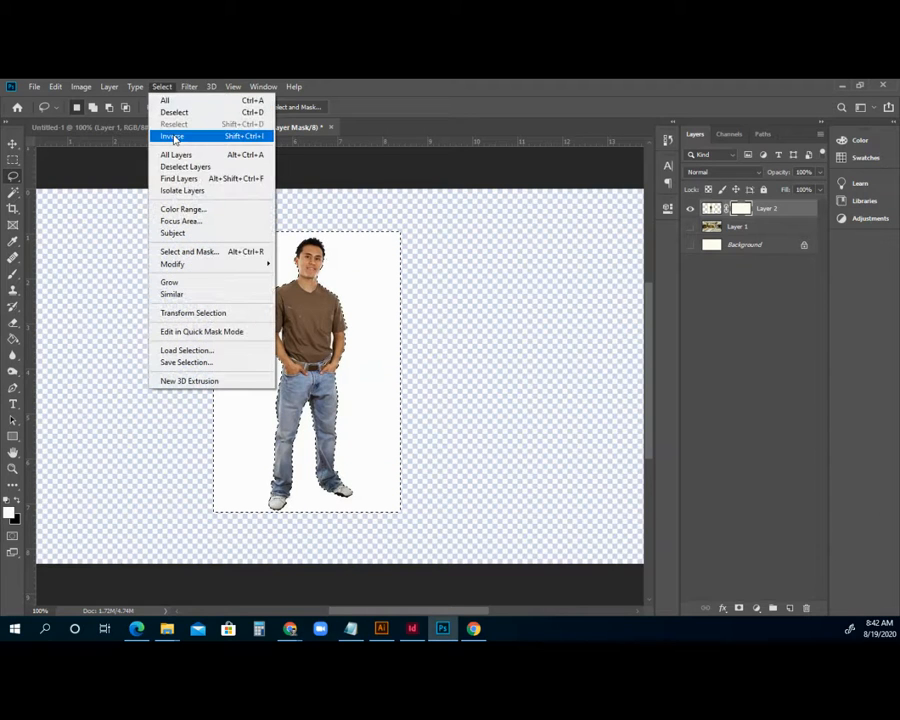
{"action": "left_click", "coordinate": [355, 125]}
{"action": "left_click", "coordinate": [13, 468]}
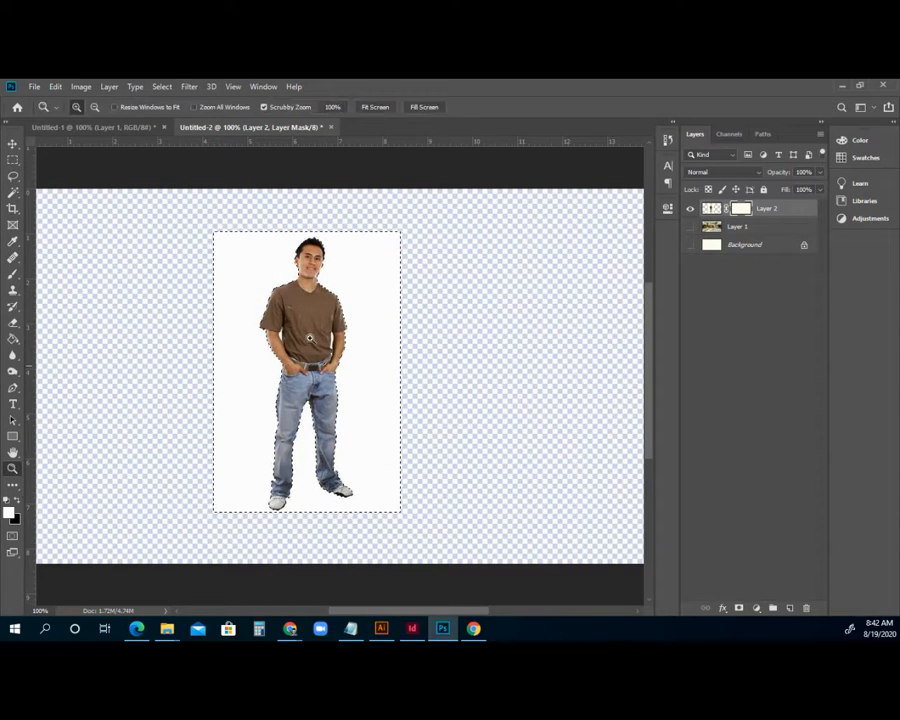
{"action": "left_click", "coordinate": [305, 352]}
{"action": "left_click", "coordinate": [296, 370]}
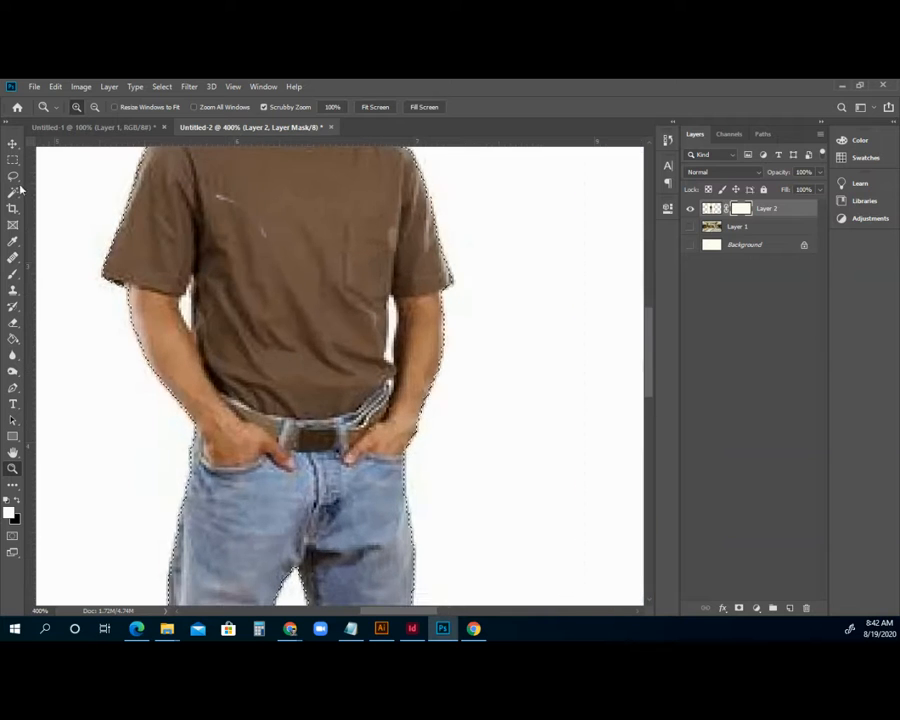
{"action": "left_click", "coordinate": [13, 176]}
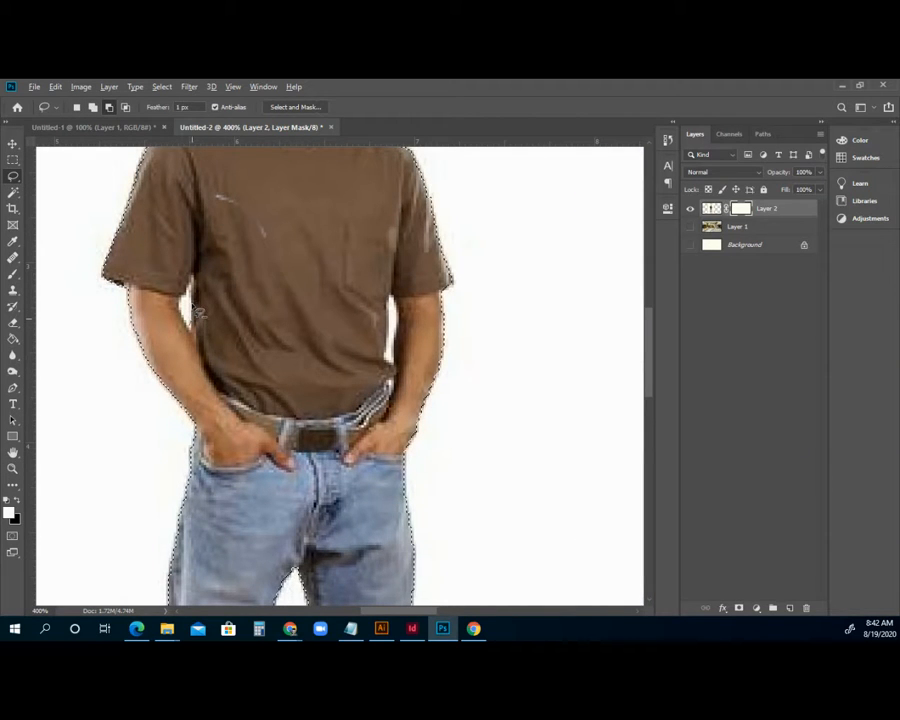
{"action": "left_click_drag", "start_coordinate": [191, 330], "coordinate": [194, 291]}
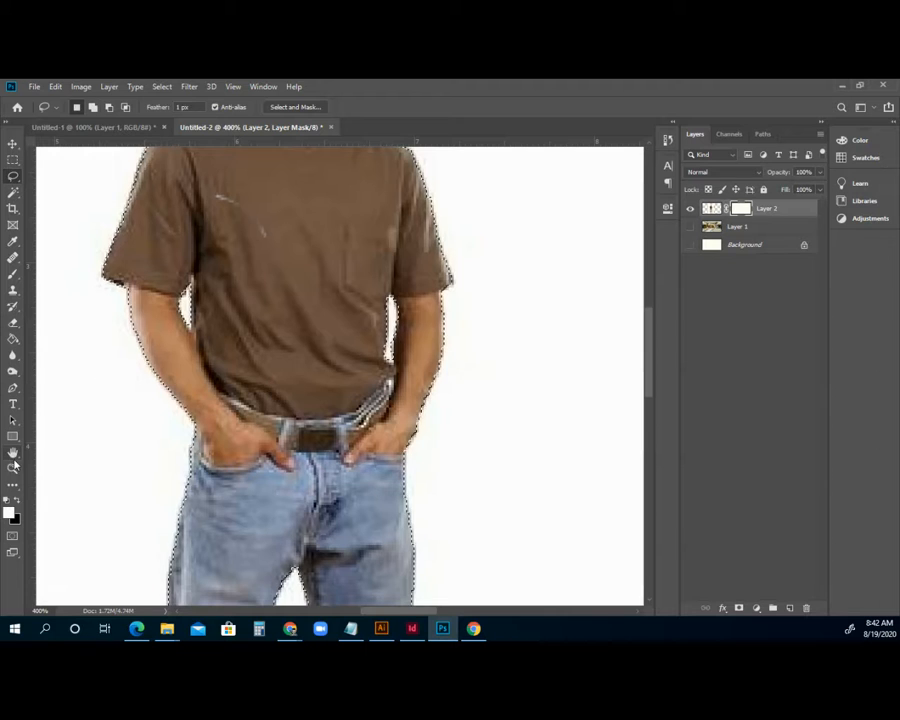
- Make Layer 1 and the Background visible again behind the man's photo
{"action": "key", "text": "z"}
{"action": "left_click", "coordinate": [290, 370], "text": "alt"}
{"action": "left_click", "coordinate": [290, 372], "text": "alt"}
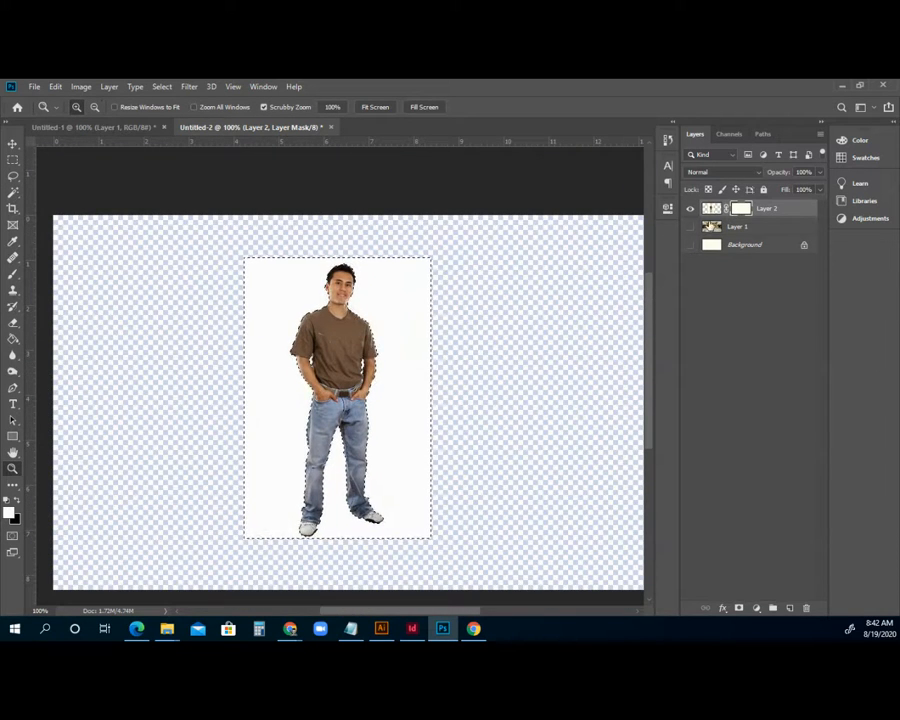
{"action": "left_click", "coordinate": [690, 227]}
{"action": "left_click", "coordinate": [690, 245]}
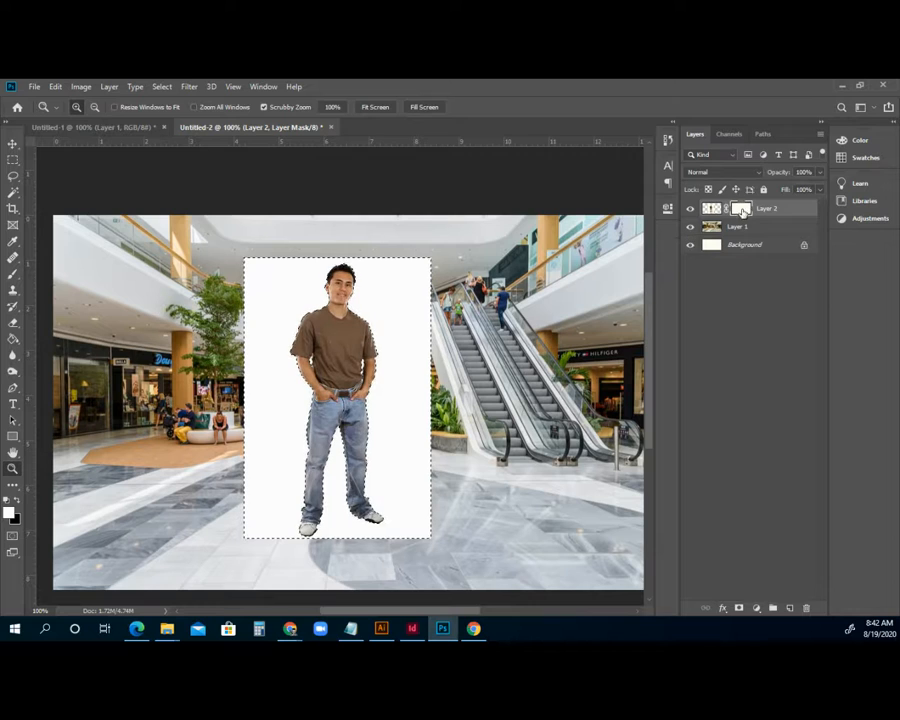
- Paint the selected white area black on Layer 2's mask with a 152 px Hard Round brush, and deselect
{"action": "left_click", "coordinate": [12, 273]}
{"action": "left_click", "coordinate": [16, 504]}
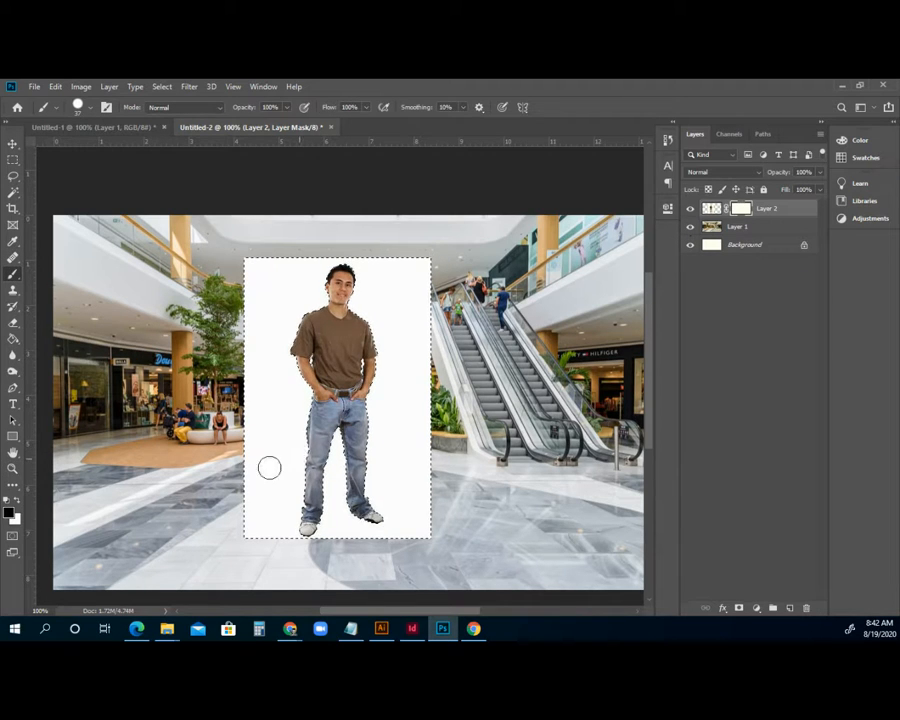
{"action": "left_click", "coordinate": [88, 106]}
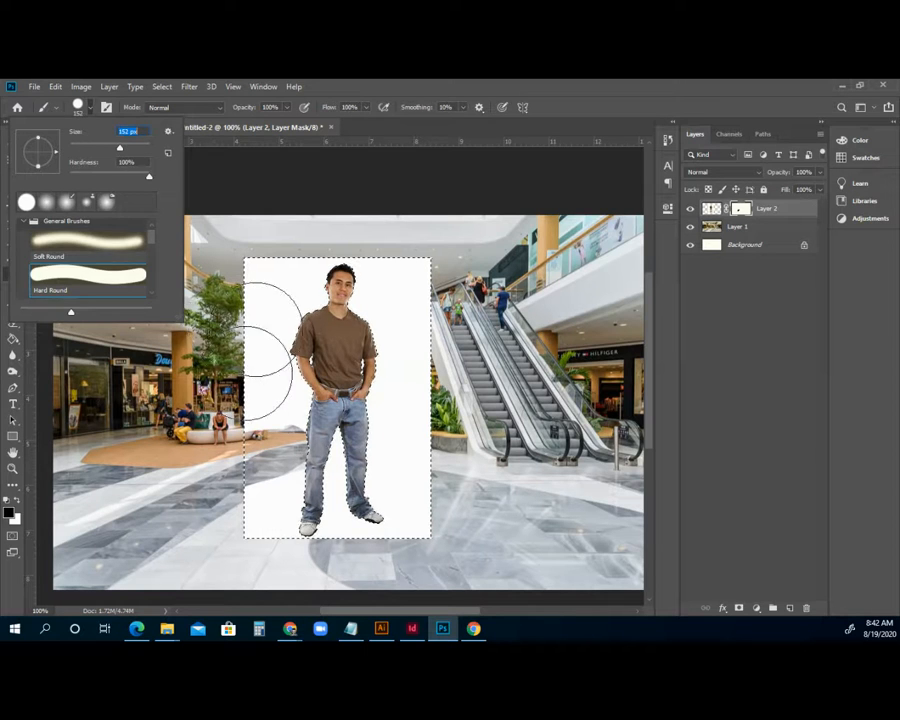
{"action": "key", "text": "Return"}
{"action": "mouse_move", "coordinate": [292, 350]}
{"action": "left_mouse_down"}
{"action": "mouse_move", "coordinate": [300, 285]}
{"action": "mouse_move", "coordinate": [413, 285]}
{"action": "left_mouse_up"}
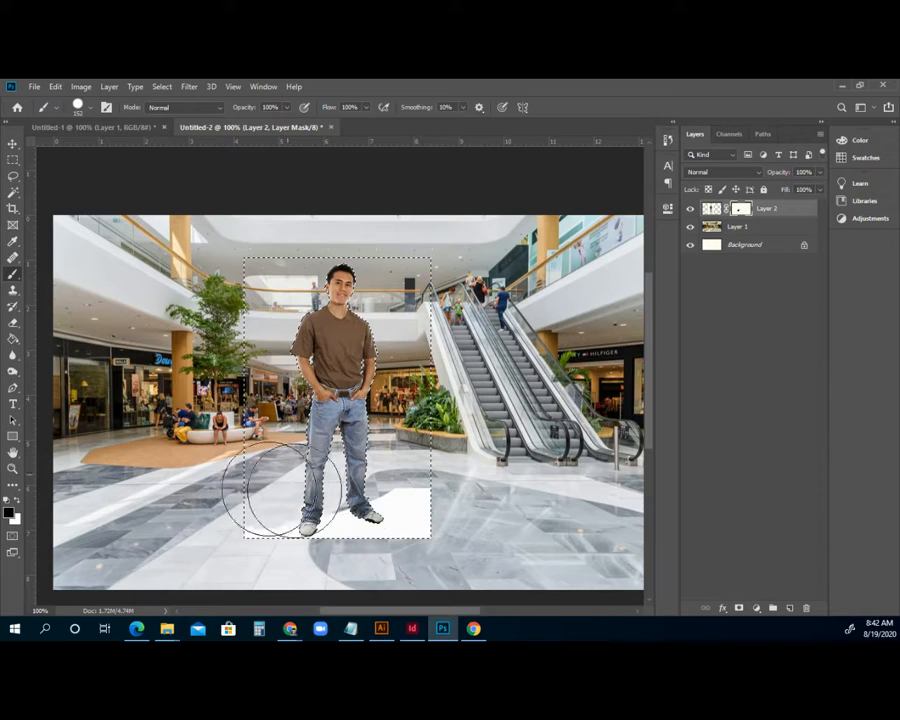
{"action": "left_click_drag", "start_coordinate": [424, 505], "coordinate": [452, 512]}
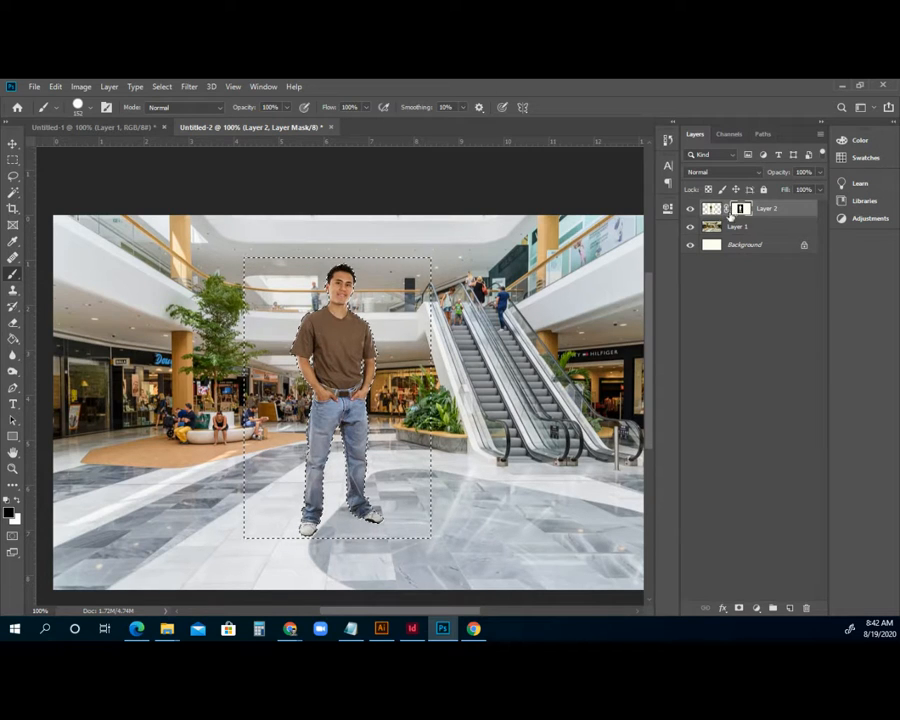
{"action": "left_click", "coordinate": [168, 87]}
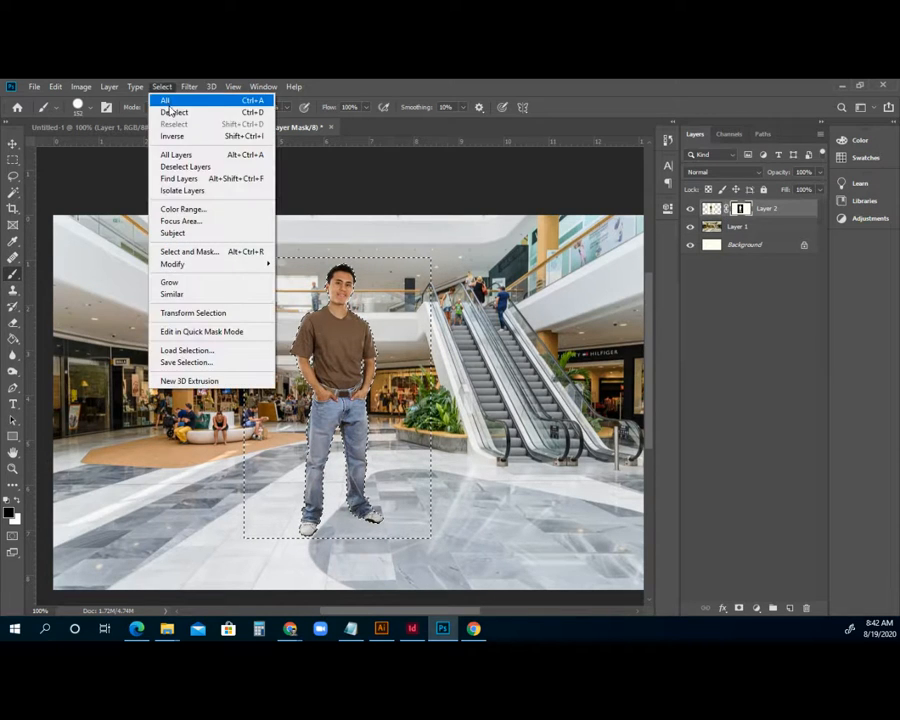
{"action": "left_click", "coordinate": [173, 113]}
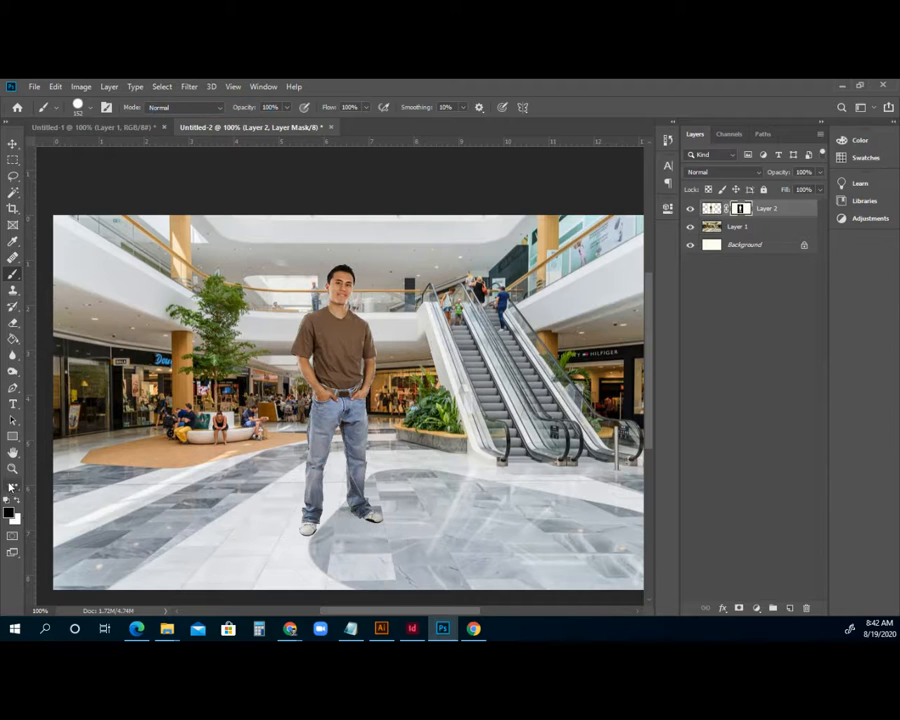
- Retouch Layer 2's mask around the man's ear with a 6 px Hard Round brush, using black to hide and white to restore
{"action": "key", "text": "z"}
{"action": "left_click", "coordinate": [301, 295]}
{"action": "left_click", "coordinate": [220, 217]}
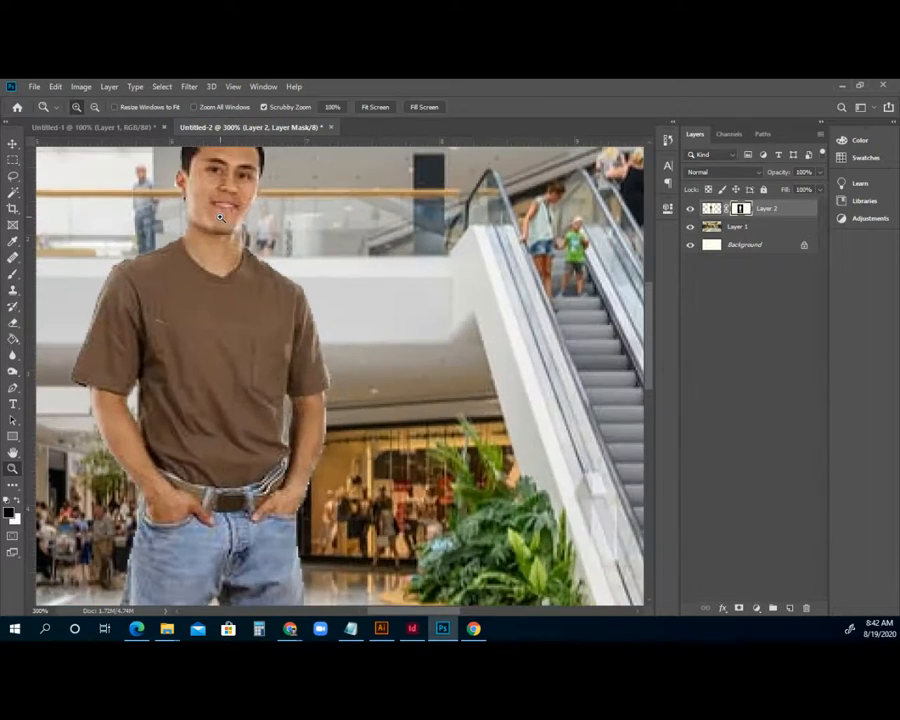
{"action": "left_click", "coordinate": [220, 217]}
{"action": "left_click", "coordinate": [220, 217]}
{"action": "left_click", "coordinate": [13, 453]}
{"action": "left_click_drag", "start_coordinate": [123, 265], "coordinate": [176, 453]}
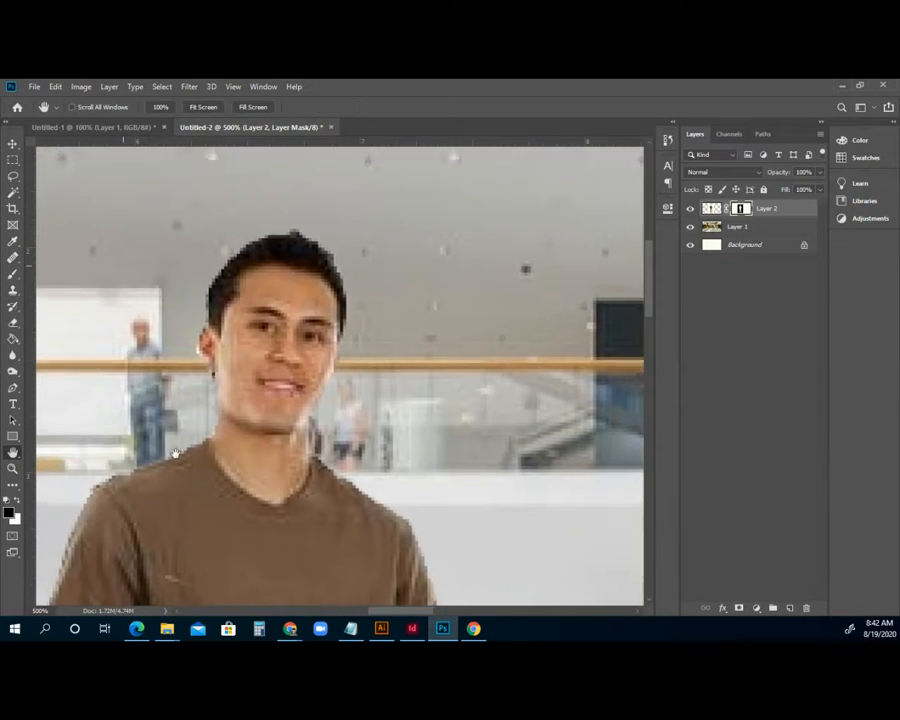
{"action": "left_click", "coordinate": [13, 273]}
{"action": "left_click", "coordinate": [88, 108]}
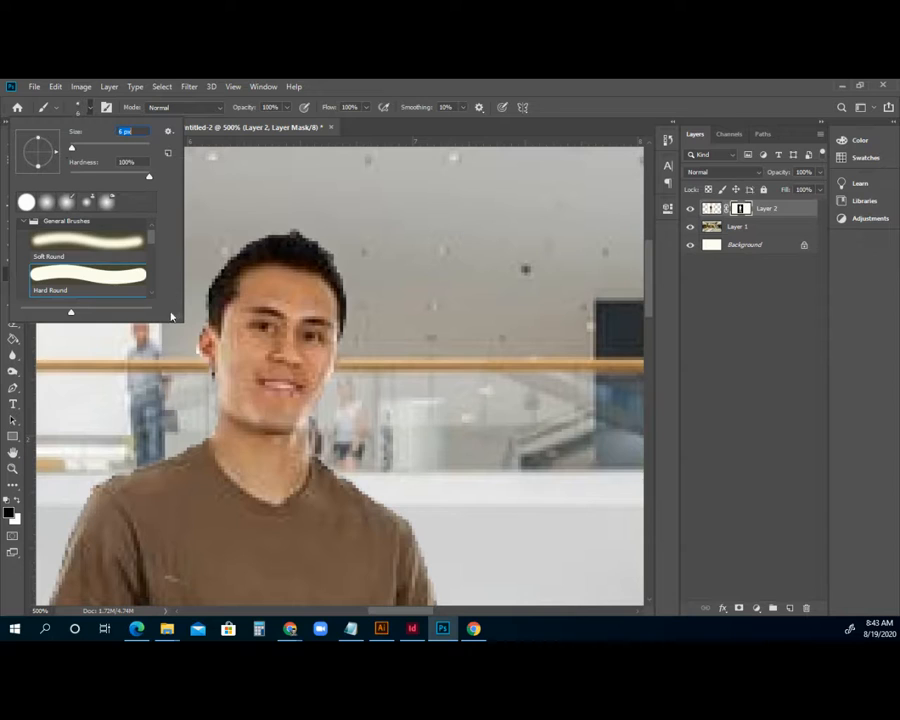
{"action": "key", "text": "Return"}
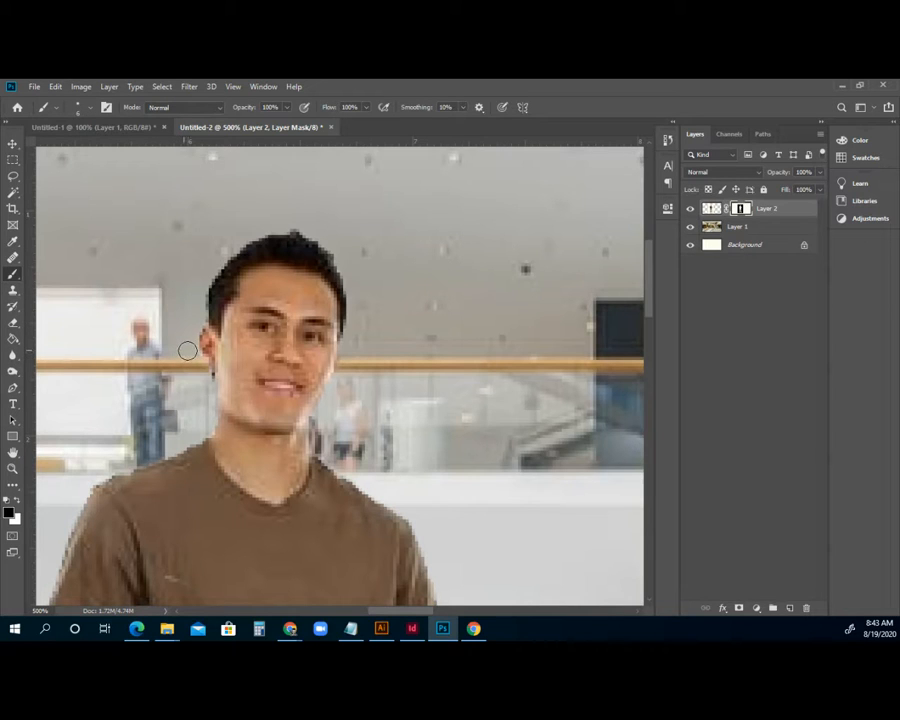
{"action": "left_click_drag", "start_coordinate": [199, 333], "coordinate": [201, 366]}
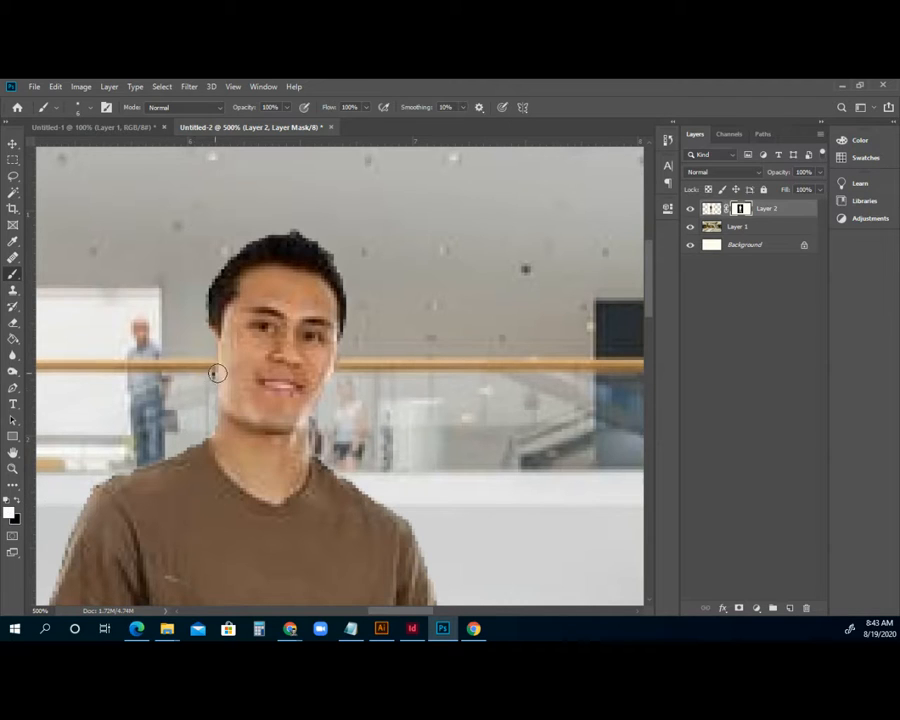
{"action": "left_click_drag", "start_coordinate": [204, 346], "coordinate": [203, 353]}
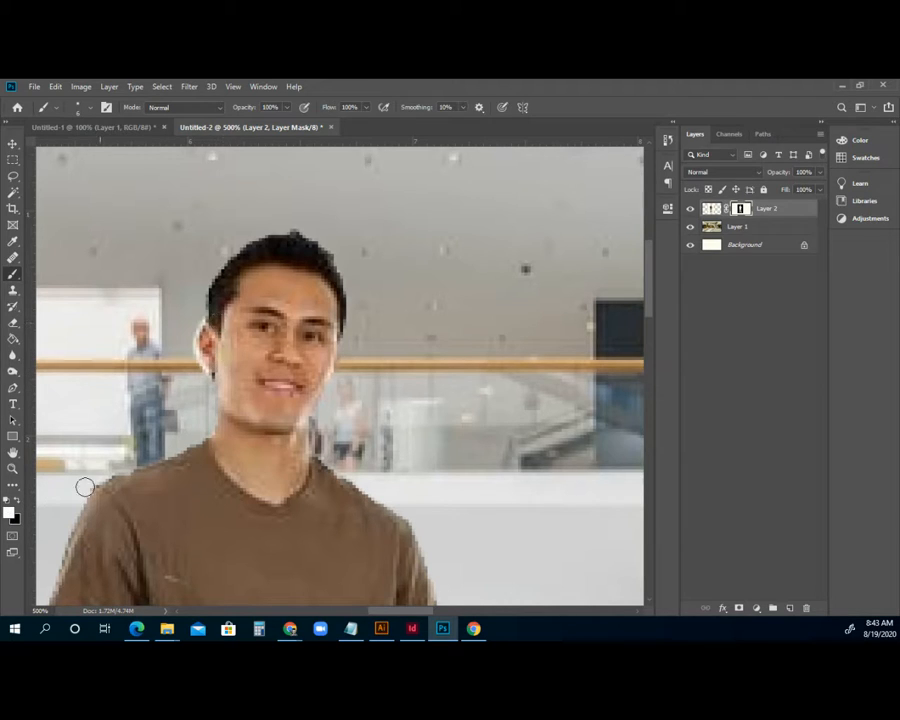
{"action": "left_click", "coordinate": [18, 503]}
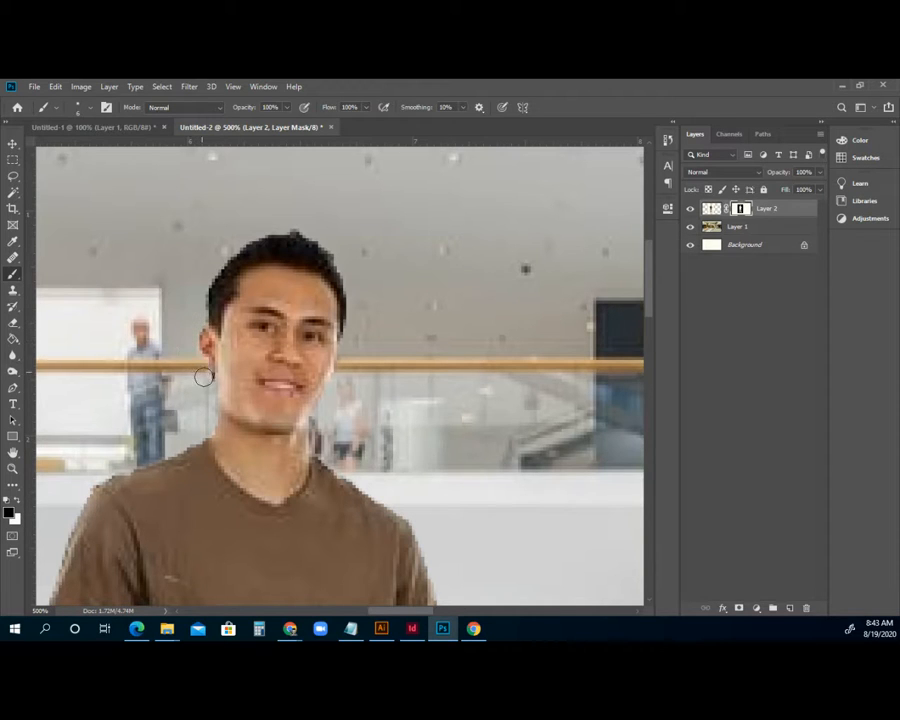
- Scale the man on Layer 2 to about 73% and move him onto the floor in front of the tree and bench
{"action": "left_click", "coordinate": [12, 469]}
{"action": "left_click", "coordinate": [304, 470], "text": "alt"}
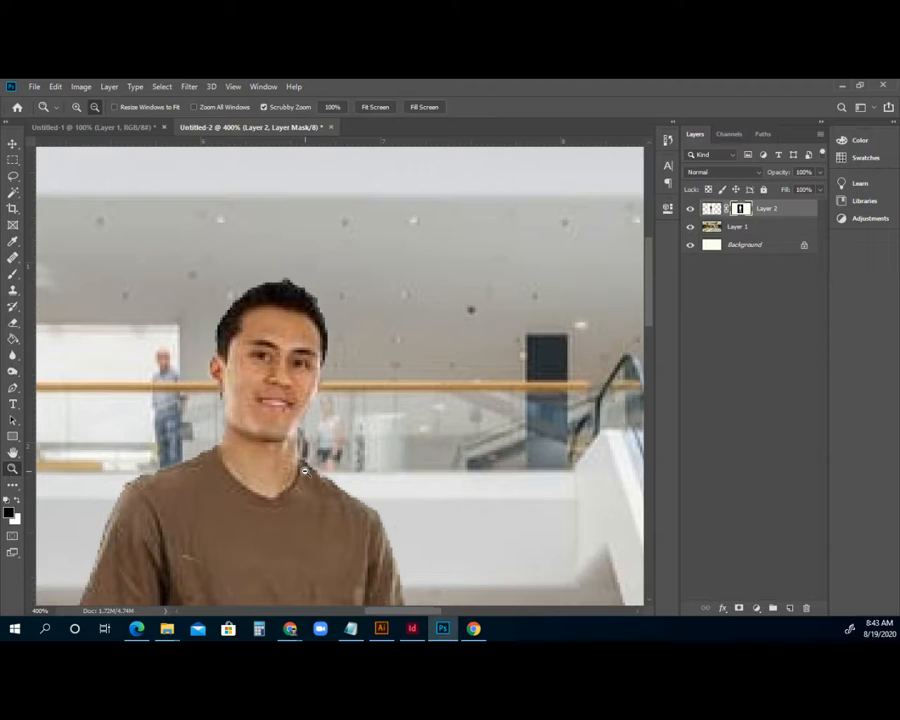
{"action": "left_click", "coordinate": [304, 470], "text": "alt"}
{"action": "left_click", "coordinate": [304, 470], "text": "alt"}
{"action": "left_click", "coordinate": [304, 470], "text": "alt"}
{"action": "left_click", "coordinate": [304, 470], "text": "alt"}
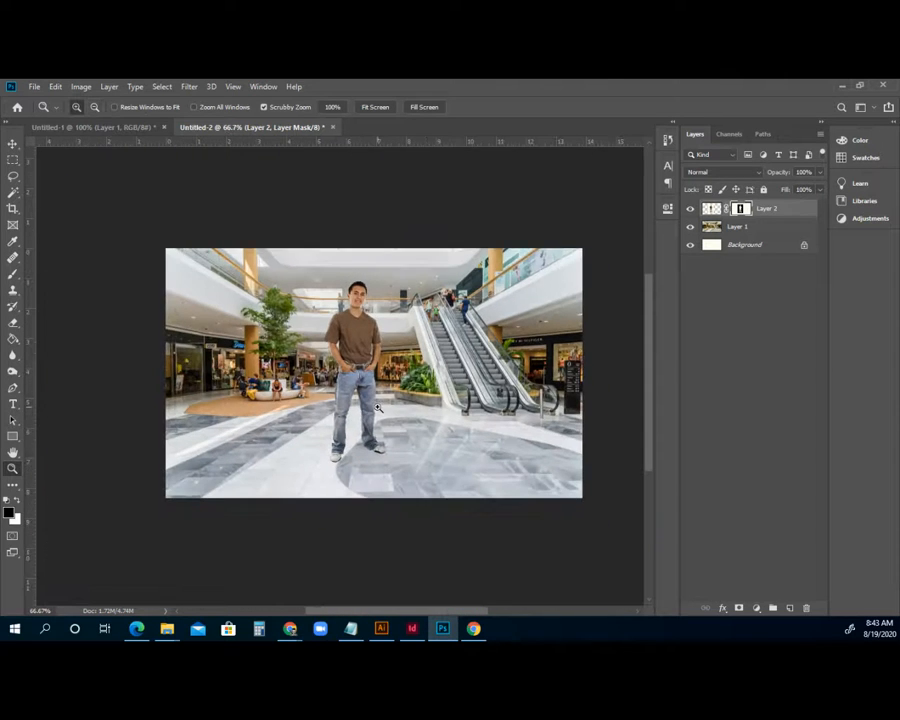
{"action": "left_click", "coordinate": [304, 470]}
{"action": "left_click", "coordinate": [12, 144]}
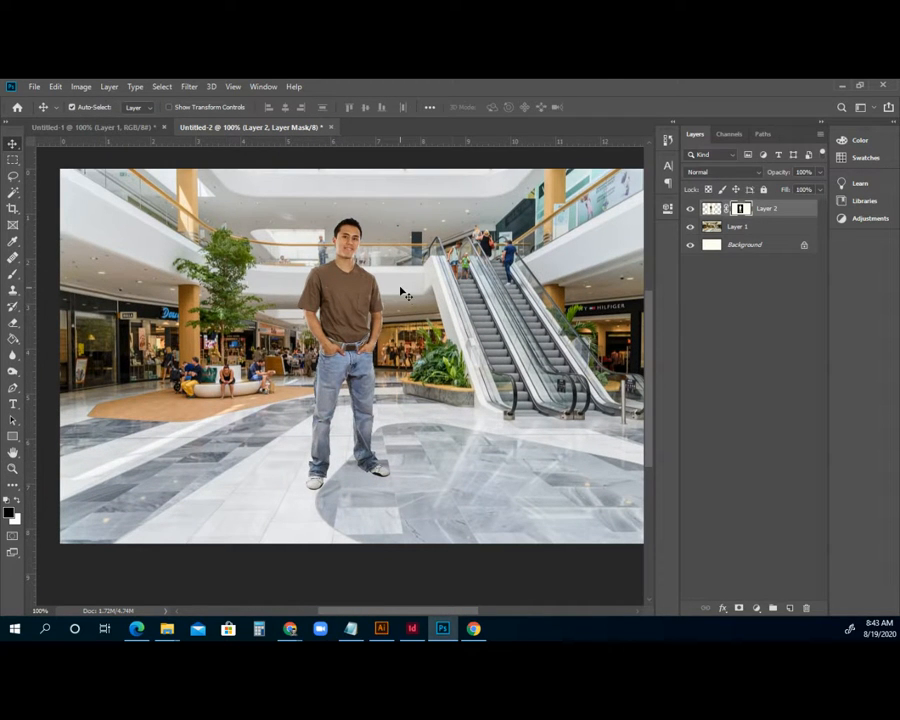
{"action": "left_click", "coordinate": [709, 211]}
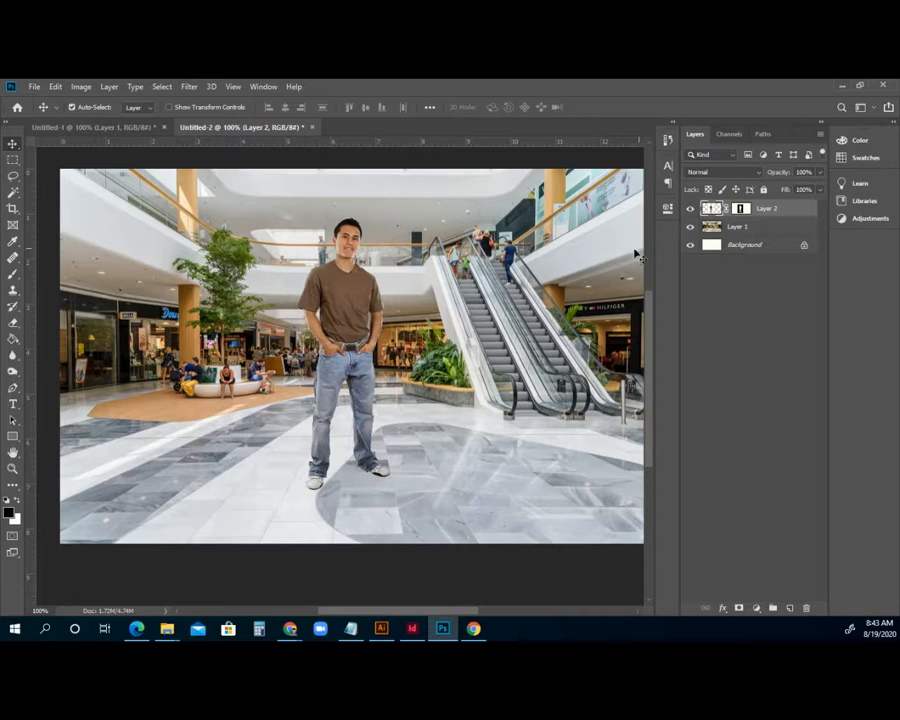
{"action": "key", "text": "ctrl+t"}
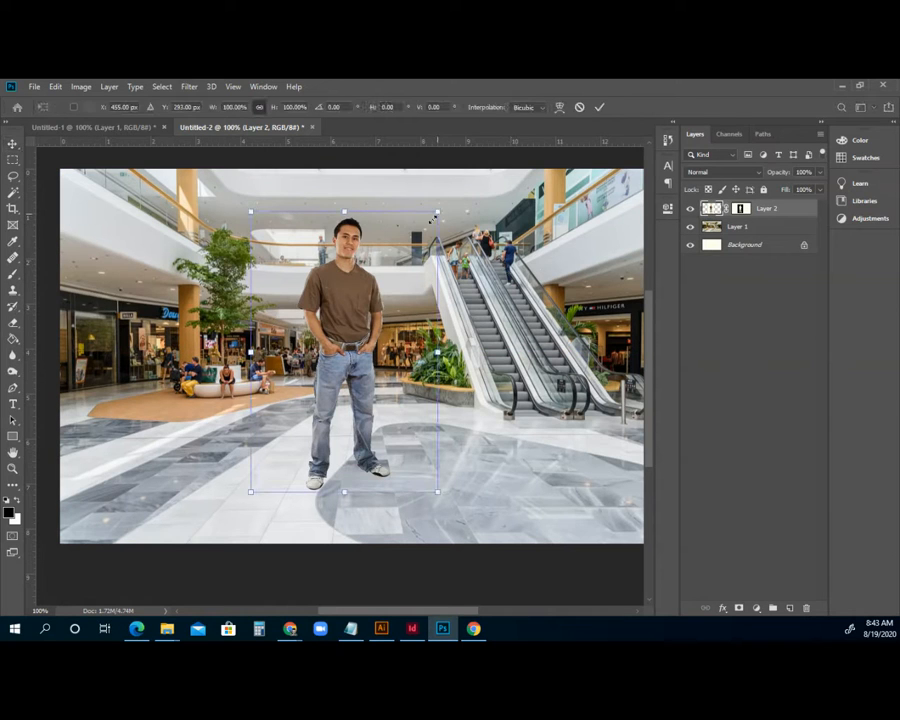
{"action": "left_click_drag", "start_coordinate": [434, 217], "coordinate": [306, 322]}
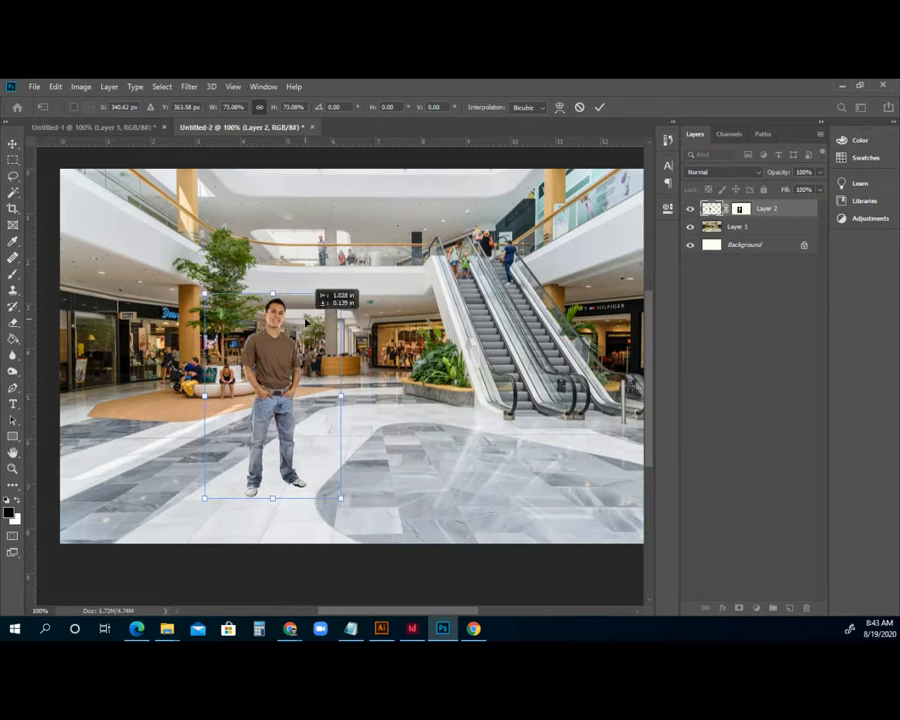
{"action": "key", "text": "Return"}
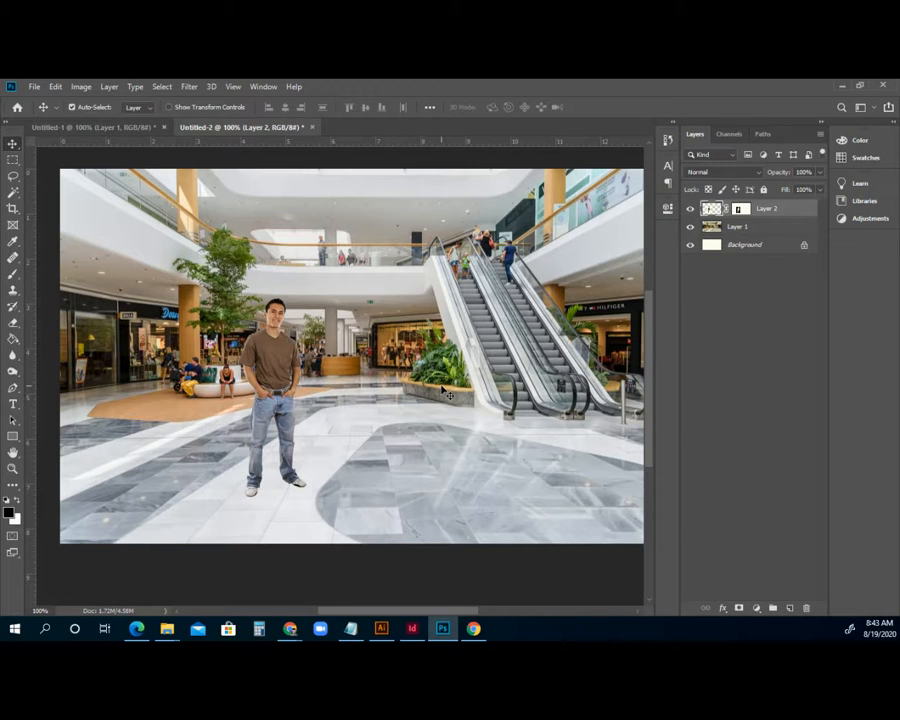